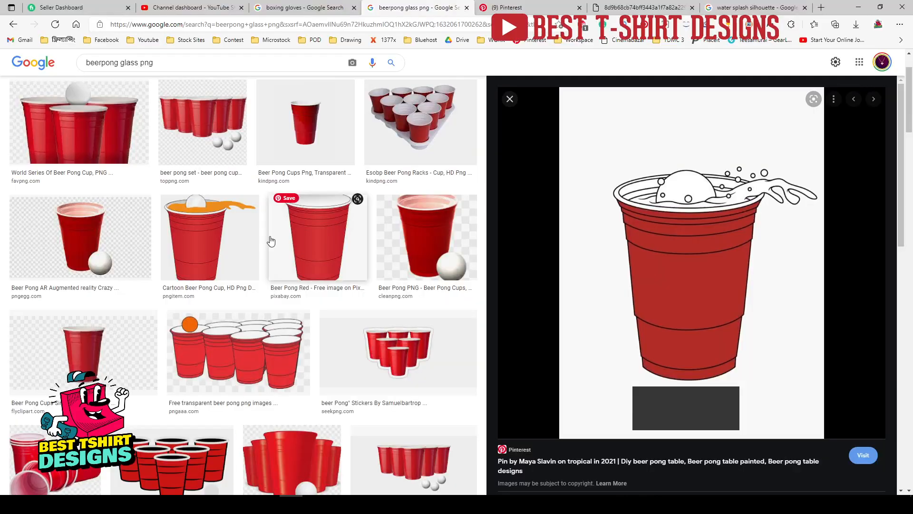
Step: Browse the beer pong glass image results and compare the reference artwork with other cup and table clipart
scroll(285, 266, down, 4)
scroll(295, 301, down, 10)
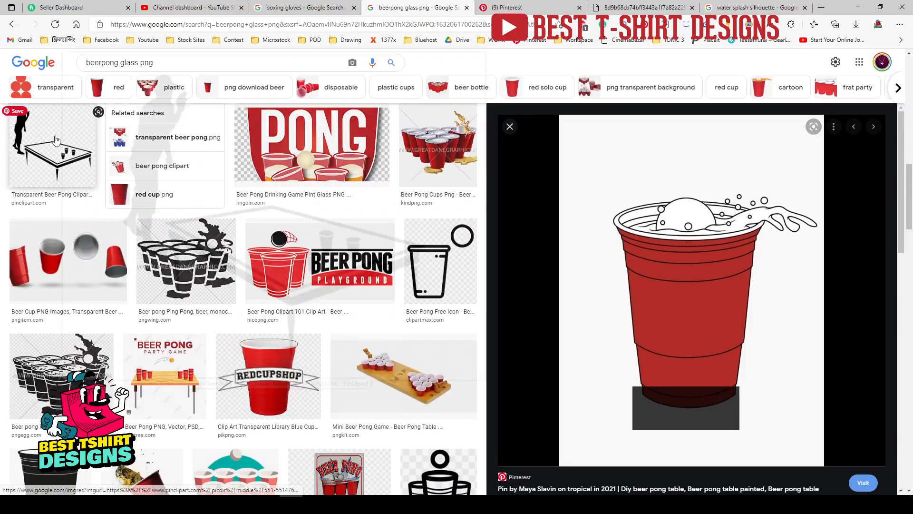
click(52, 143)
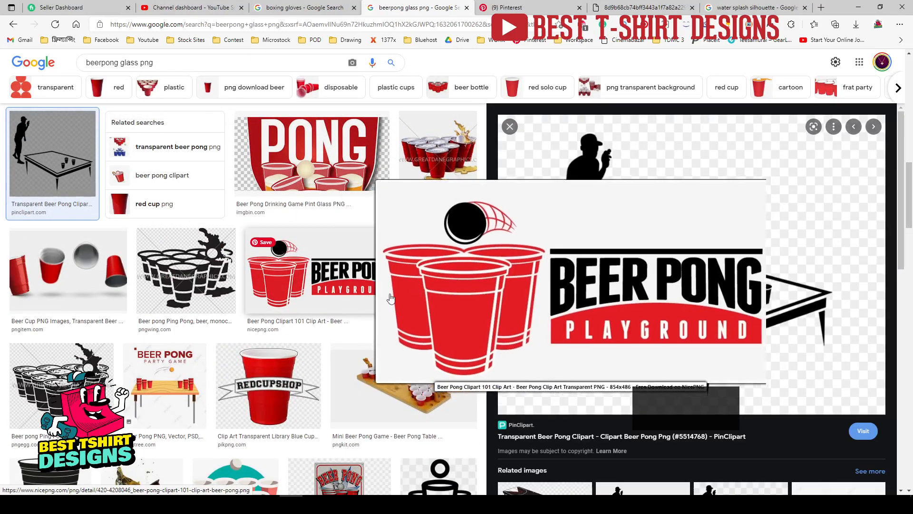
scroll(173, 296, up, 4)
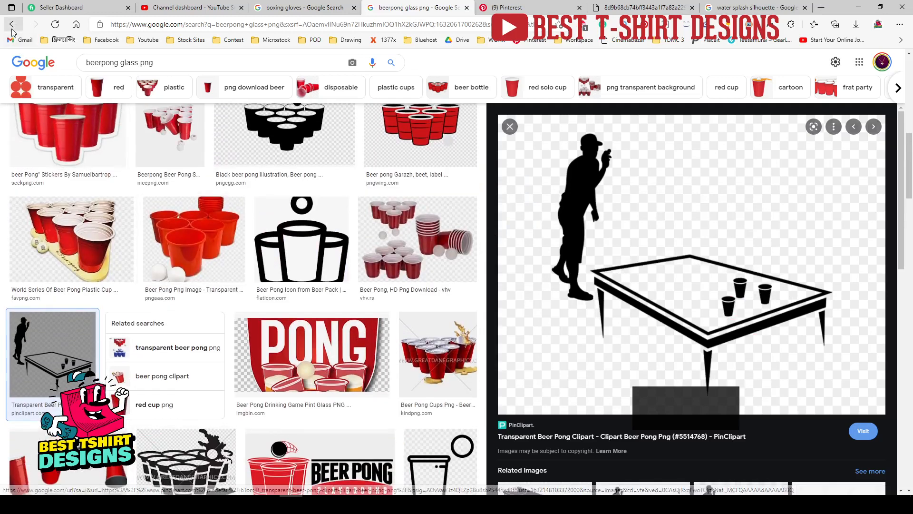
click(13, 25)
scroll(622, 322, down, 5)
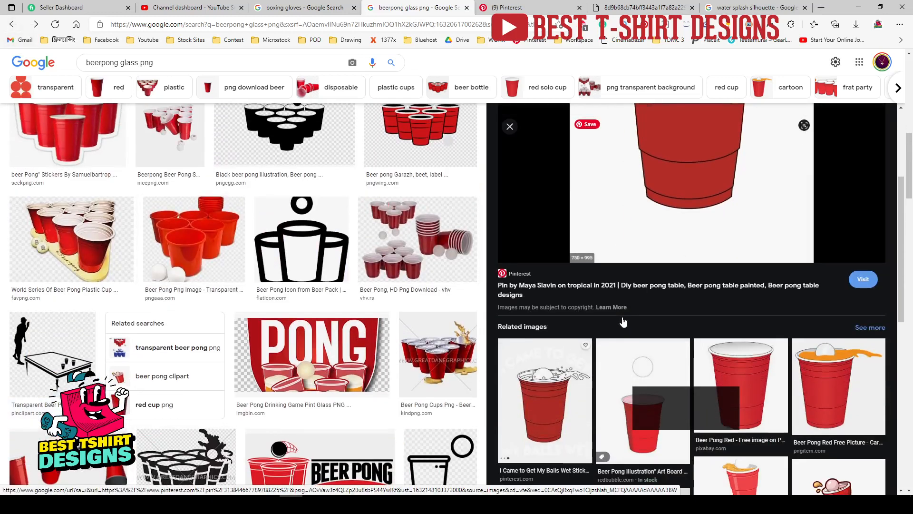
scroll(623, 319, up, 3)
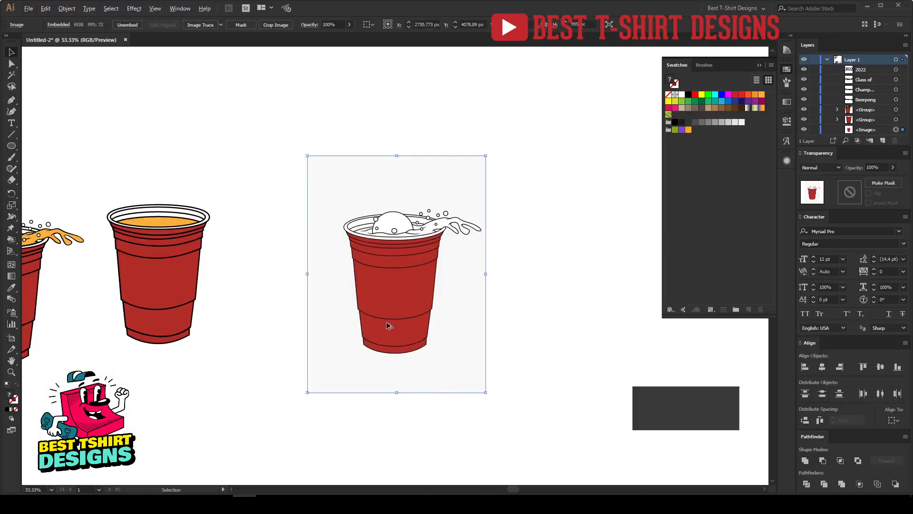
Step: Switch to Illustrator and examine the finished vector cups and the embedded reference image, especially the rim, ball and splash linework
scroll(387, 326, down, 2)
scroll(159, 295, up, 5)
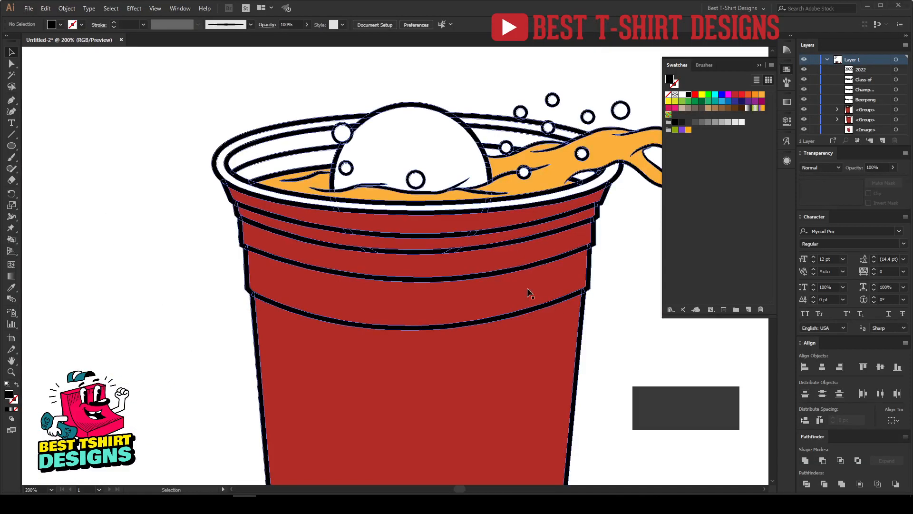
scroll(408, 316, up, 2)
scroll(343, 238, up, 4)
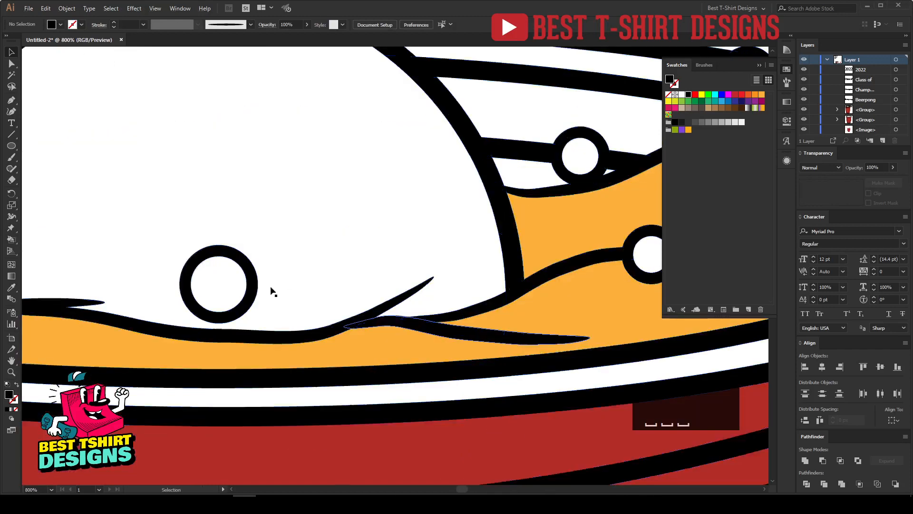
scroll(407, 368, down, 6)
scroll(407, 368, down, 2)
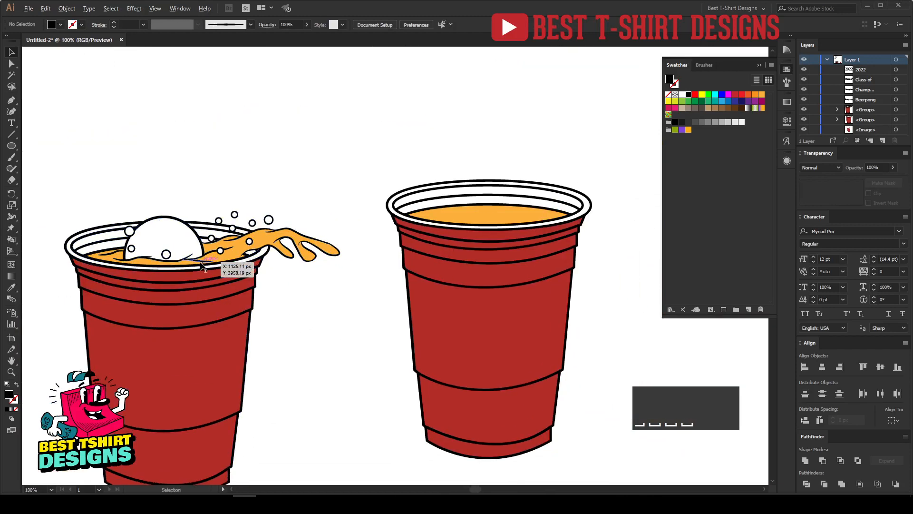
scroll(253, 338, down, 1)
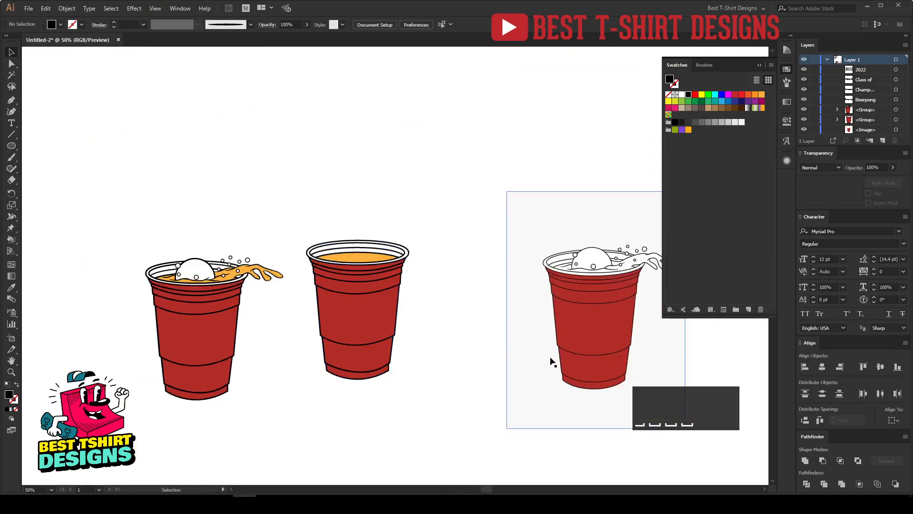
scroll(598, 344, up, 1)
drag(598, 343, 393, 322)
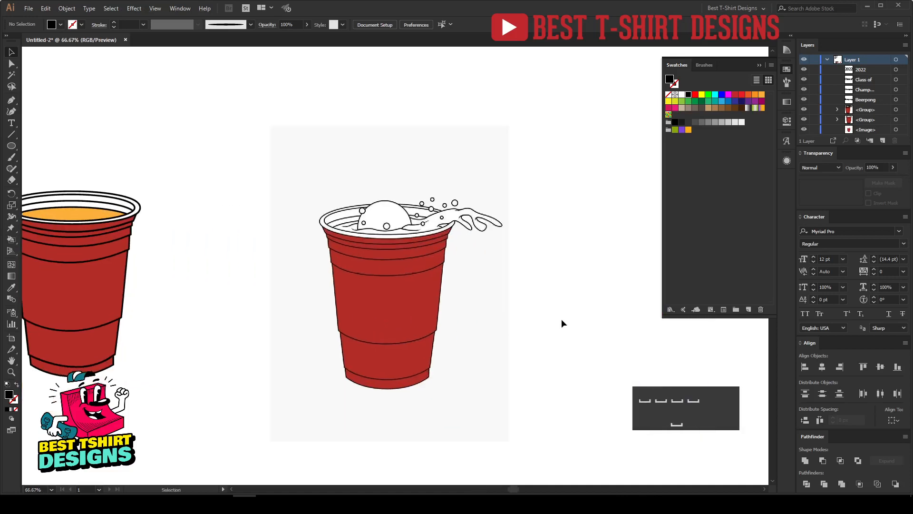
scroll(473, 273, up, 1)
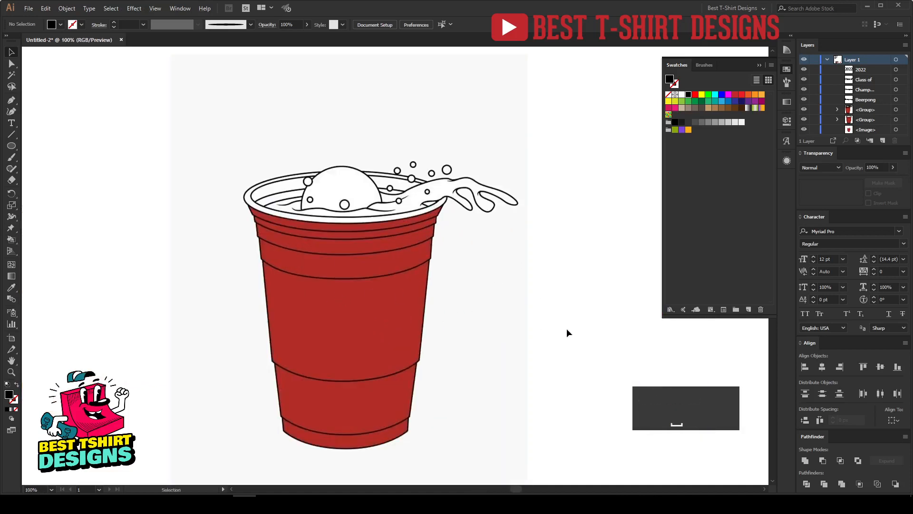
drag(139, 111, 554, 460)
click(586, 338)
scroll(392, 206, up, 2)
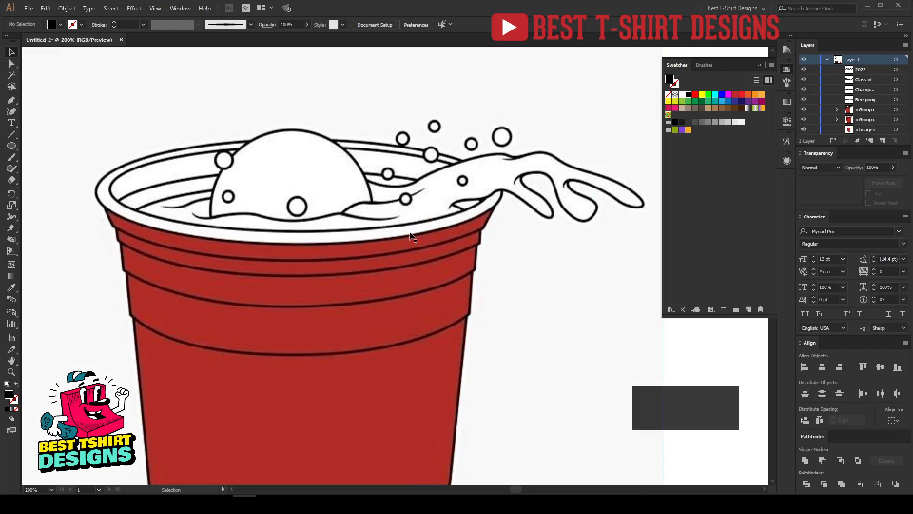
Step: Move the plain cup without the splash lower, keeping it between the splash cup and the reference image
scroll(410, 236, down, 4)
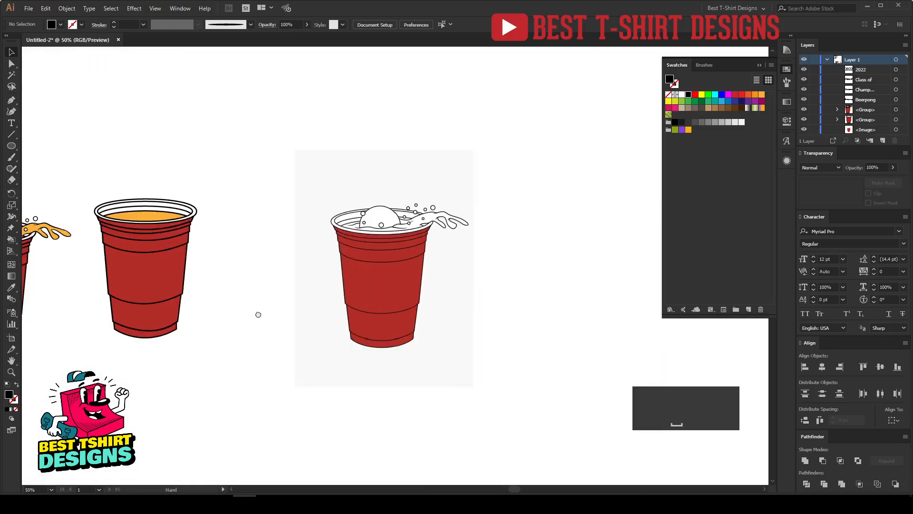
drag(258, 315, 415, 314)
scroll(299, 212, up, 3)
scroll(299, 213, down, 2)
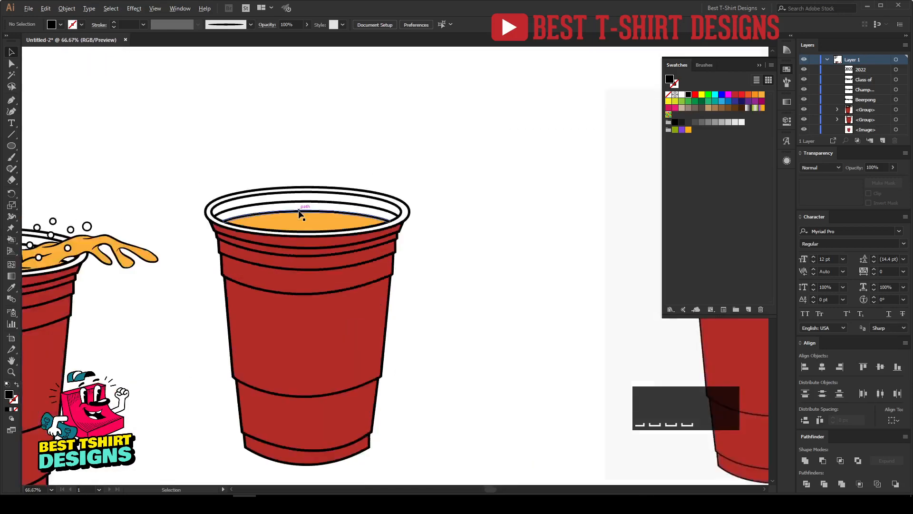
scroll(299, 214, down, 1)
drag(252, 185, 386, 377)
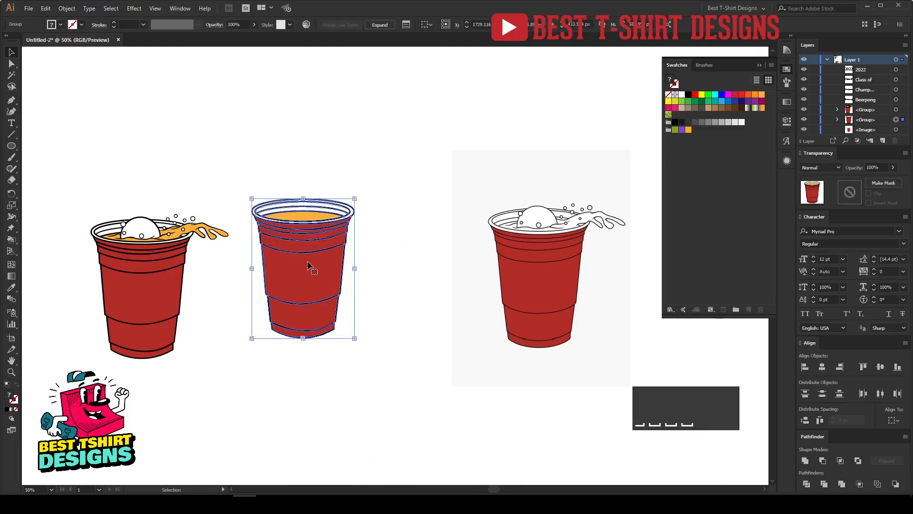
drag(308, 265, 316, 314)
click(378, 313)
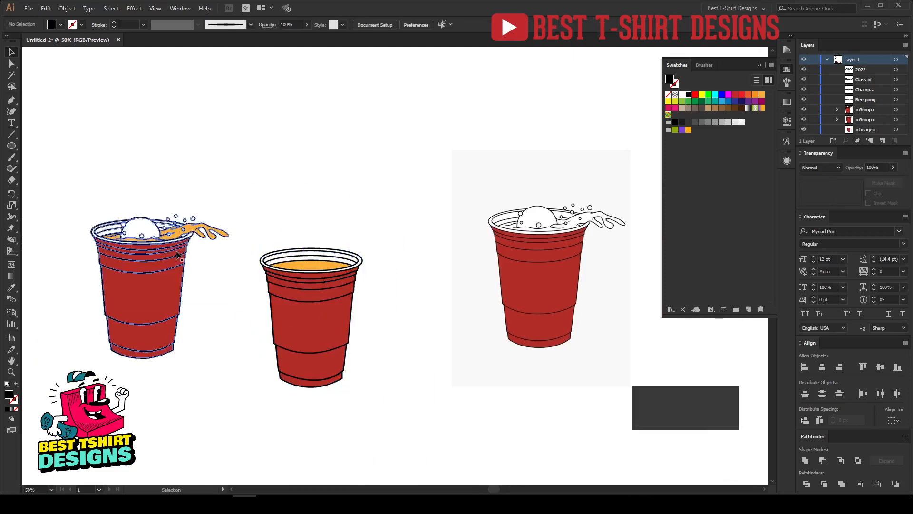
Step: Bring the reference cup image to the front by cutting it and pasting it in place
scroll(585, 247, up, 3)
key(space)
drag(583, 244, 360, 260)
key(space)
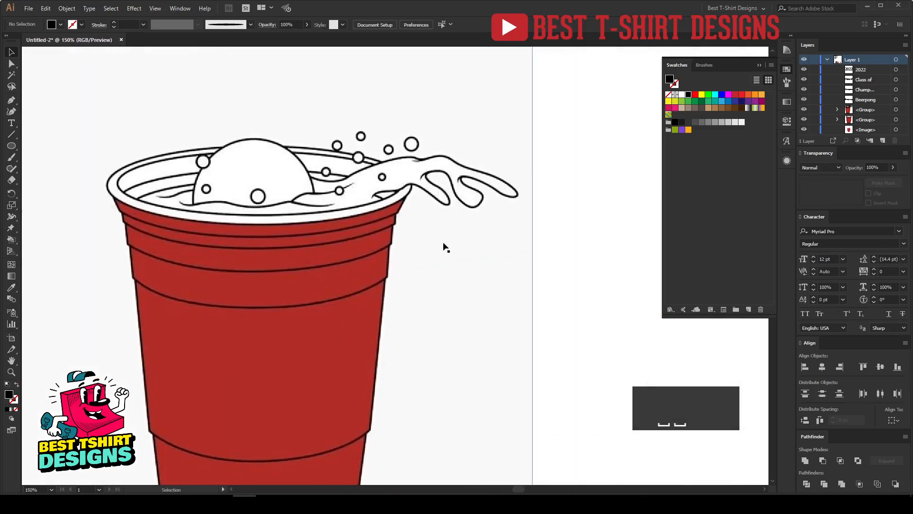
drag(534, 244, 533, 188)
click(448, 188)
key(ctrl+x)
key(ctrl+f)
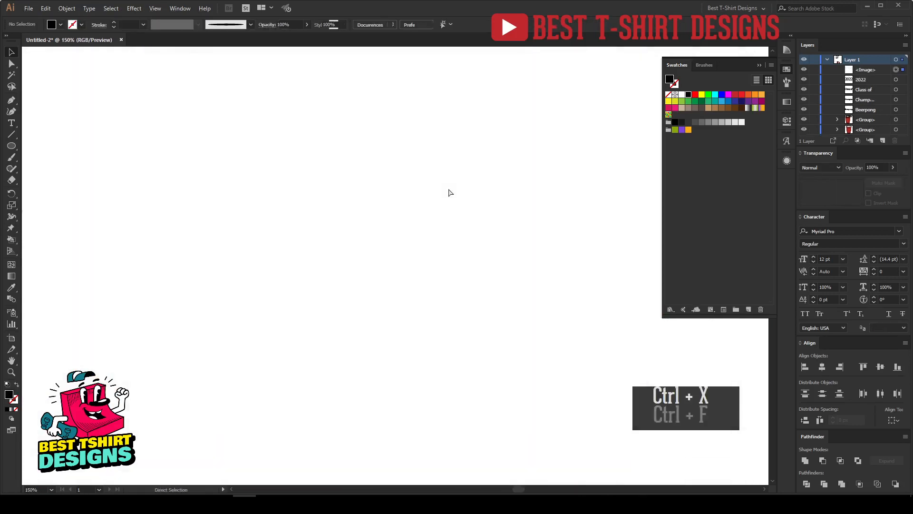
Step: Lower the reference image's opacity to 50% and lock it as a tracing template
scroll(509, 204, up, 2)
key(space)
drag(440, 204, 509, 196)
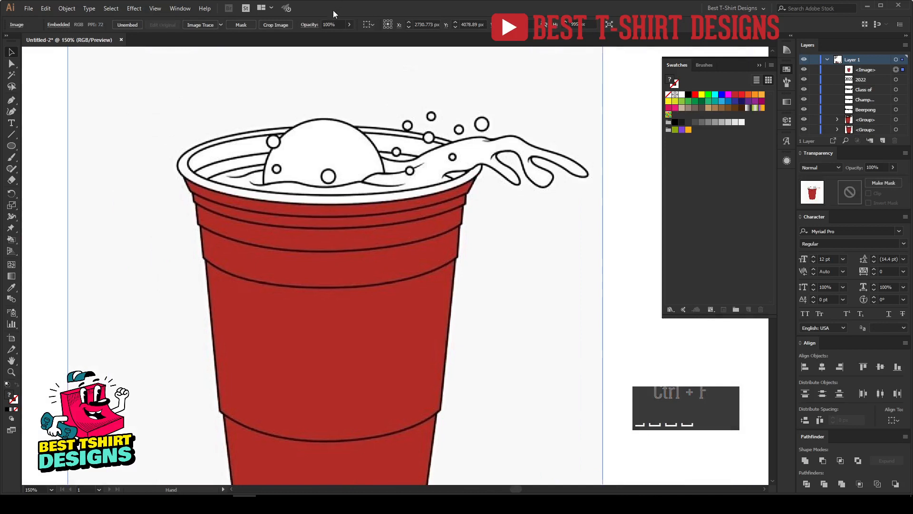
scroll(332, 26, down, 5)
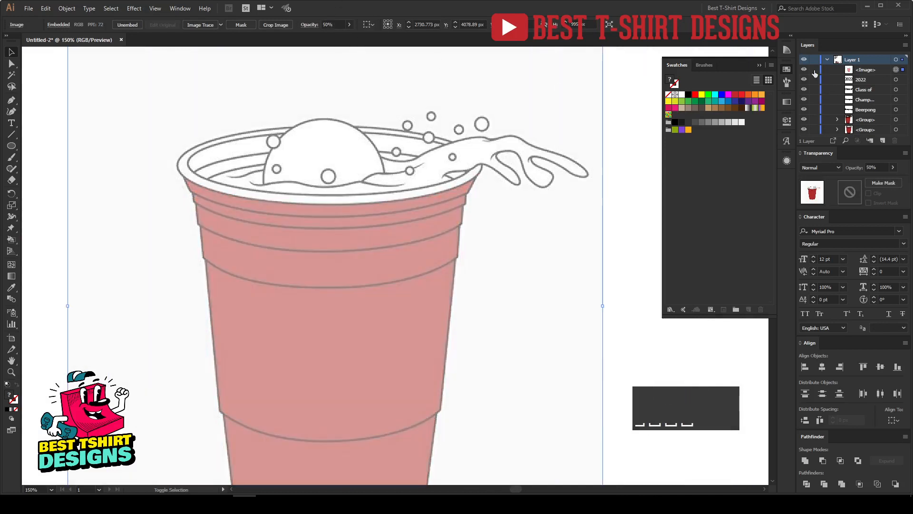
scroll(358, 113, up, 1)
key(space)
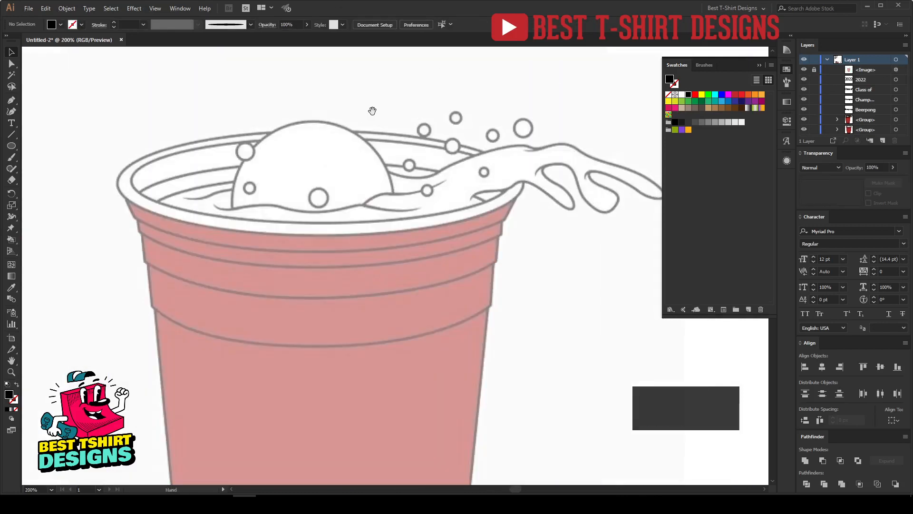
mouse_move(369, 113)
mouse_down()
mouse_move(380, 152)
mouse_move(363, 159)
mouse_up()
Step: Trace the cup's inner rim with an unfilled, black-stroked ellipse about 399.5 px wide and 83 px high
key(shift+x)
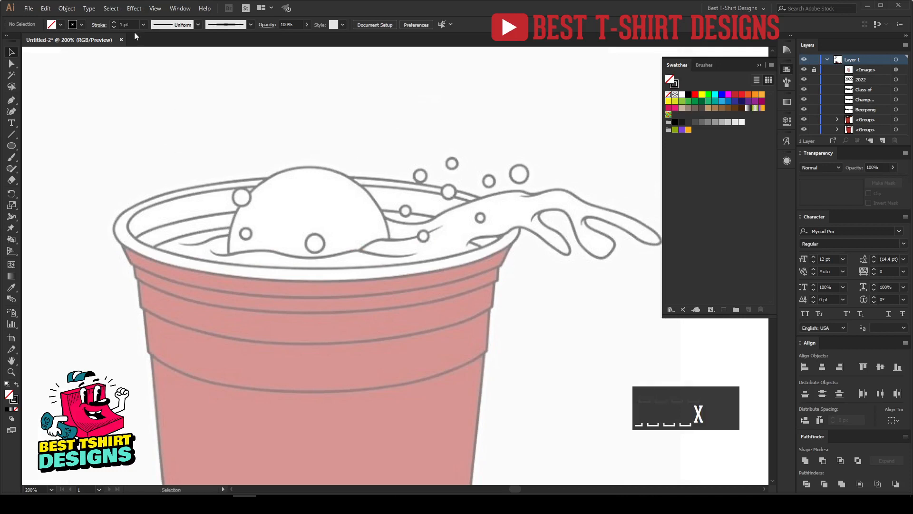
scroll(129, 29, up, 9)
click(13, 148)
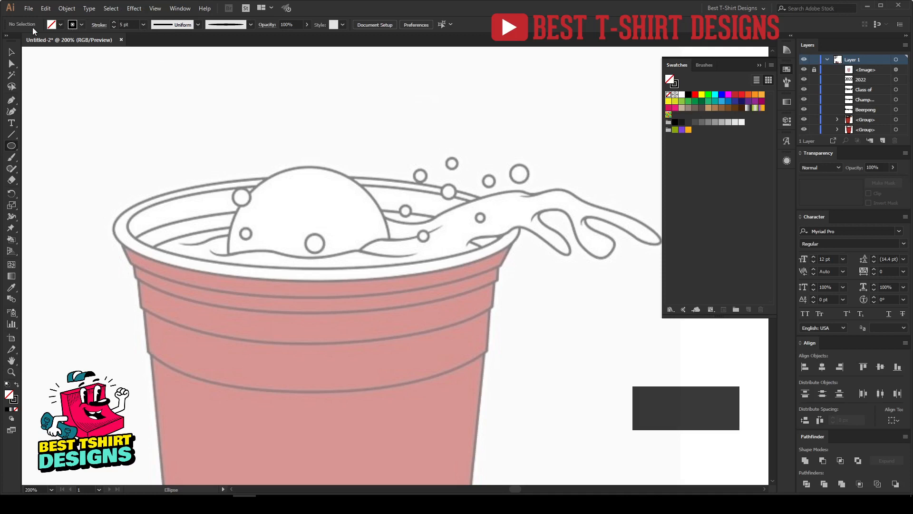
drag(127, 197, 507, 252)
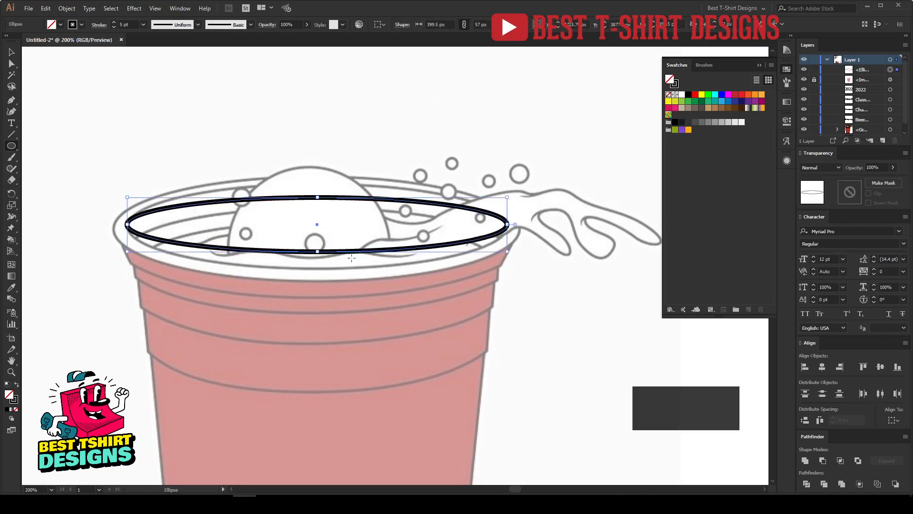
drag(318, 251, 317, 265)
drag(319, 197, 320, 186)
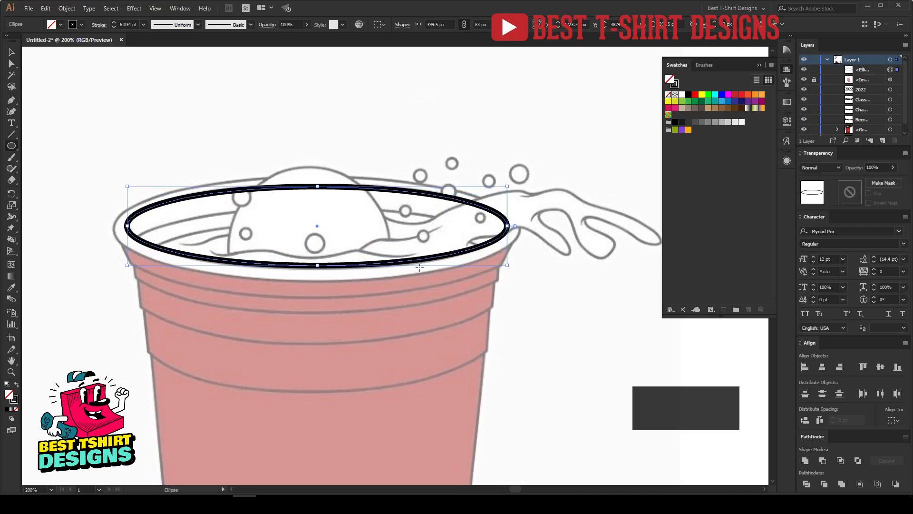
Step: Set the inner rim ellipse's stroke weight to 4 pt and deselect it
scroll(127, 25, down, 1)
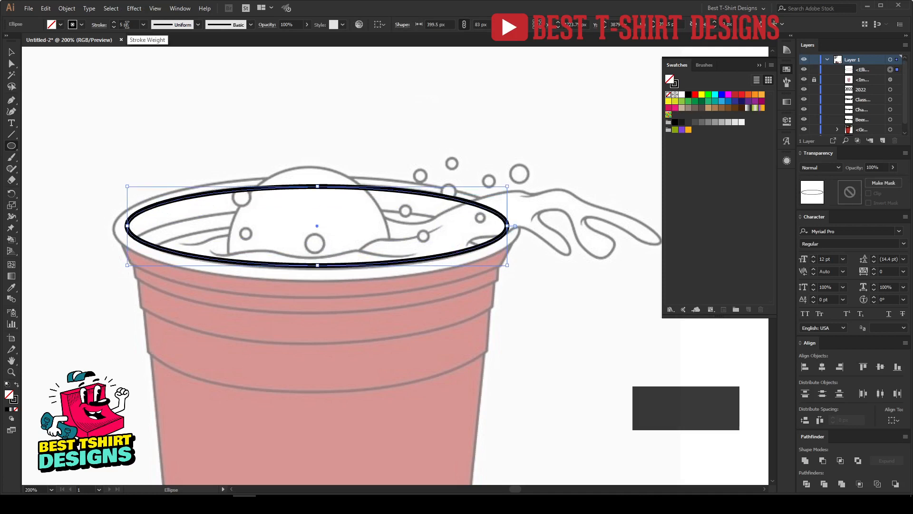
scroll(127, 24, down, 1)
key(v)
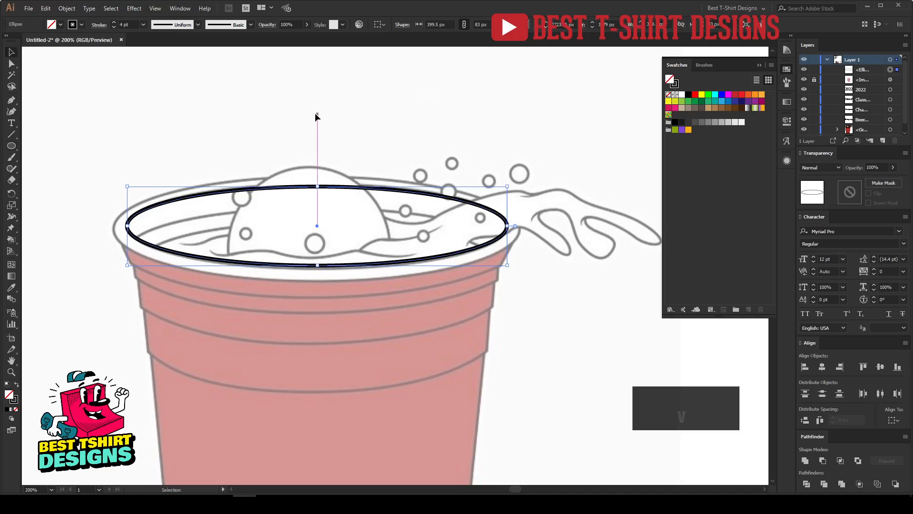
click(375, 123)
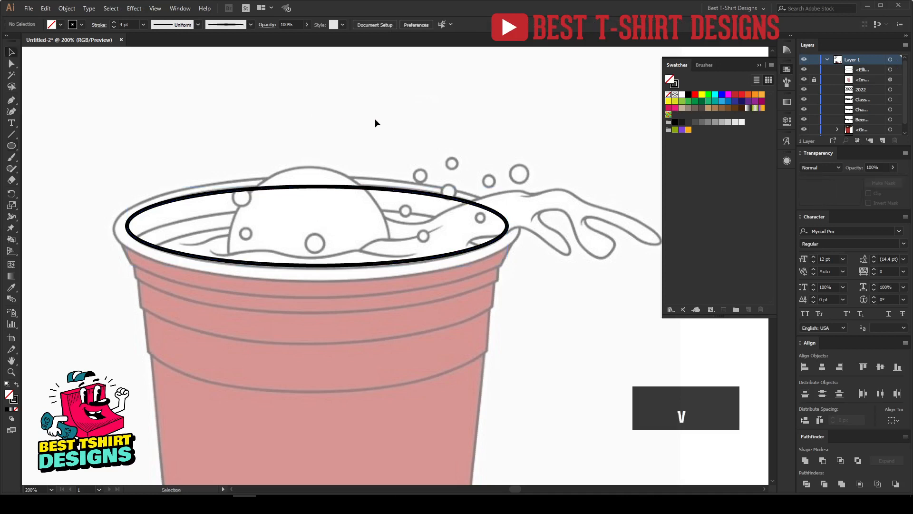
Step: Duplicate the inner rim ellipse in place and stretch the copy to the outer rim, about 430.5 px wide and 108.5 px high
click(366, 190)
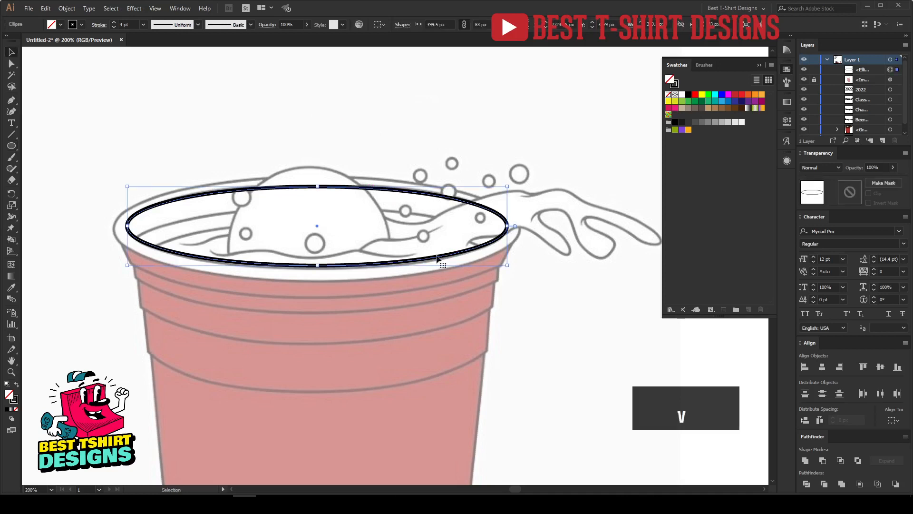
key(a)
key(ctrl+c)
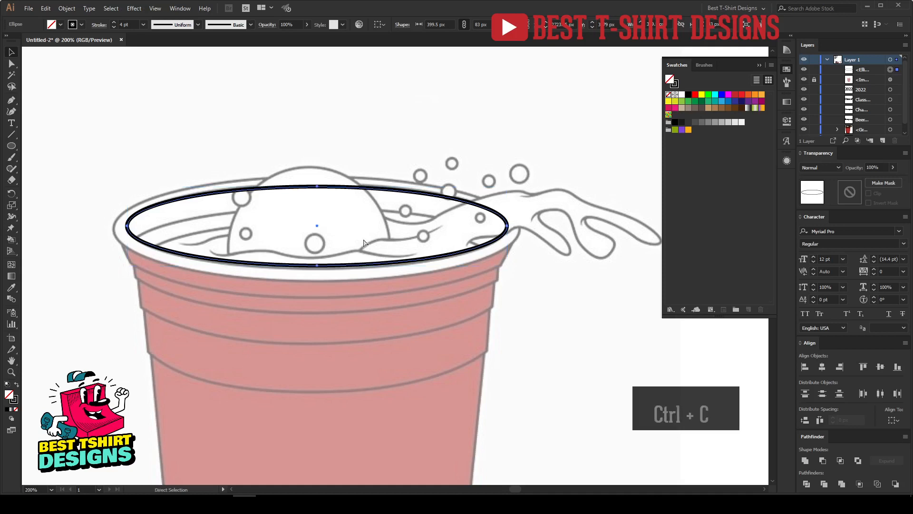
key(ctrl+f)
key(v)
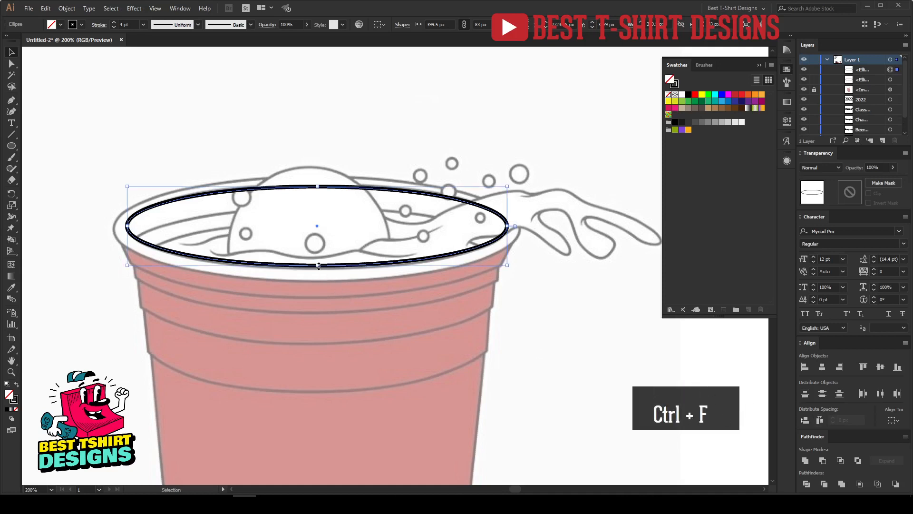
drag(319, 265, 318, 280)
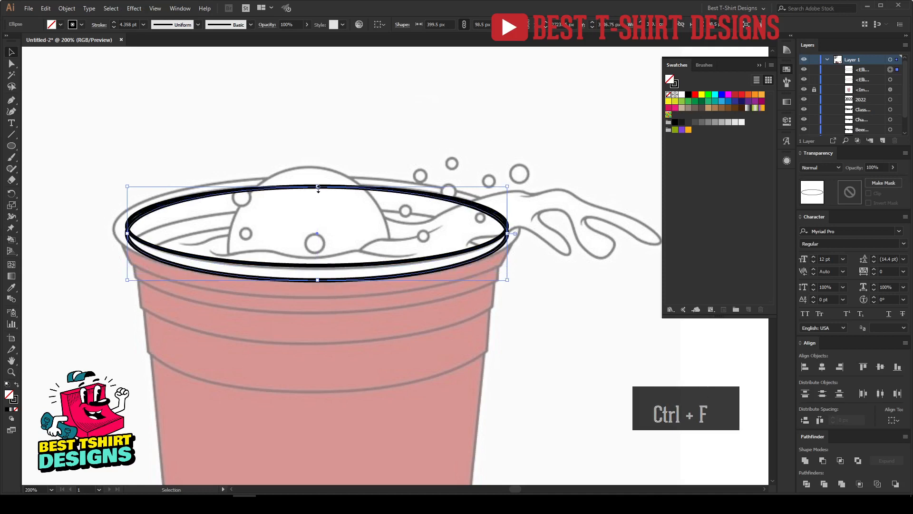
drag(318, 187, 318, 177)
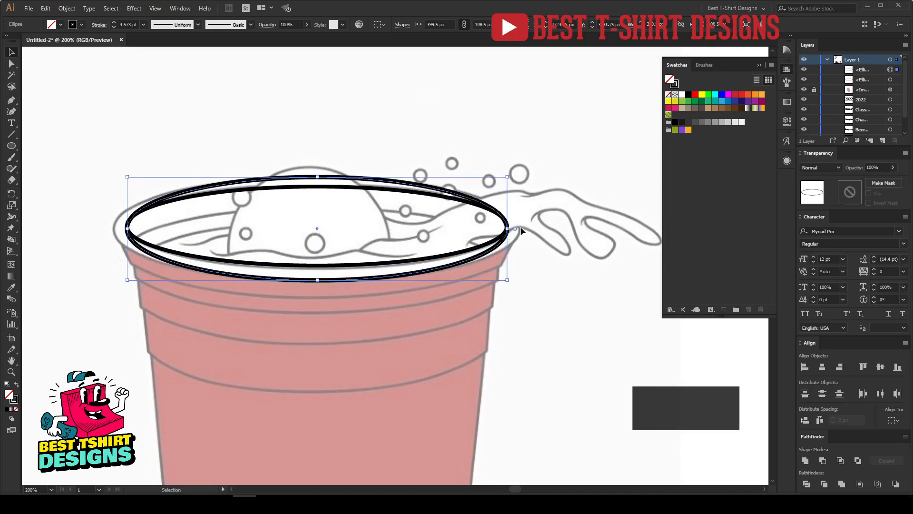
drag(509, 229, 522, 229)
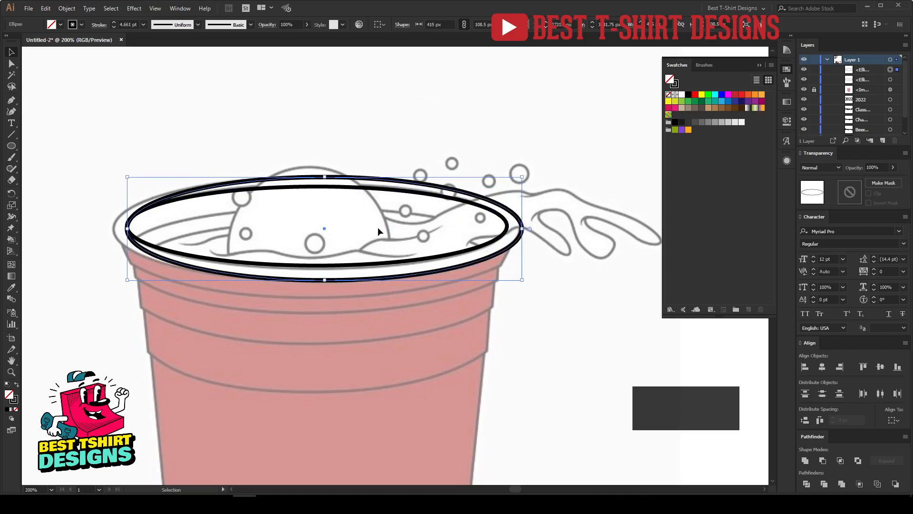
drag(129, 228, 112, 228)
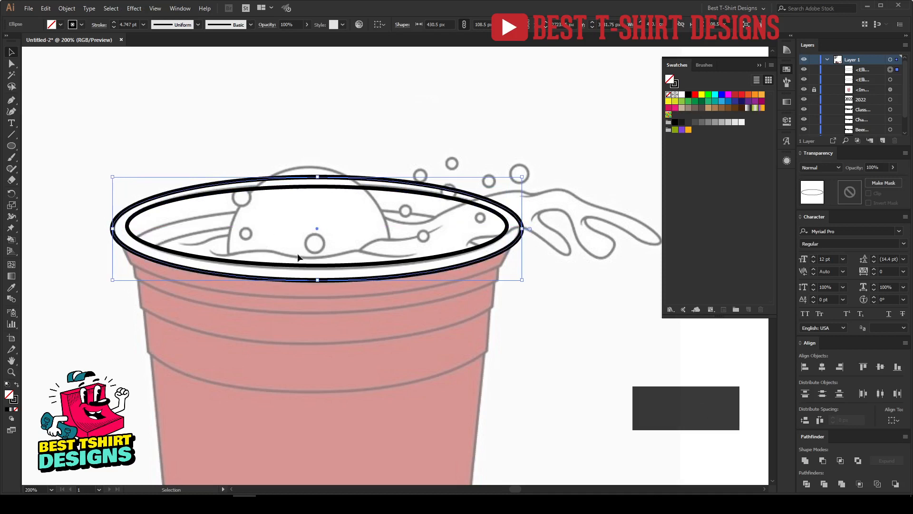
Step: Copy the outer rim ellipse downward twice along the cup's lip and narrow the lowest copy to about 414.6 px wide
click(561, 304)
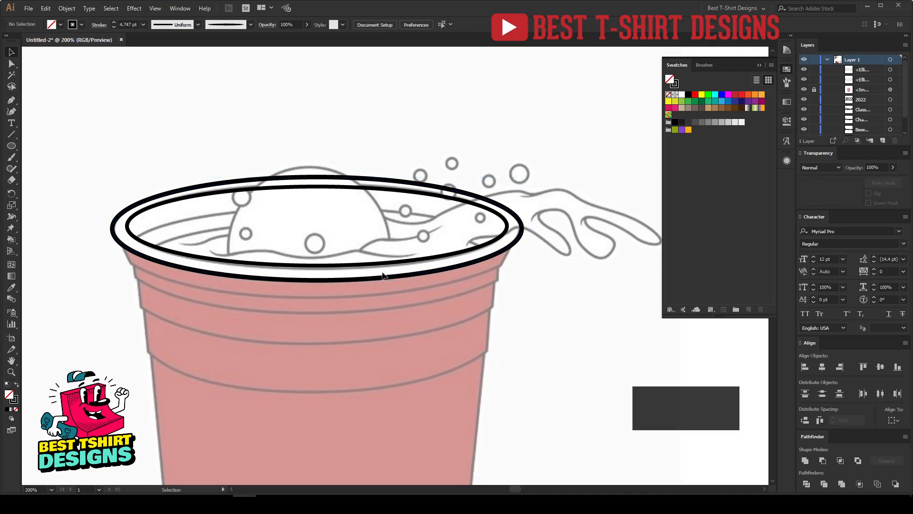
click(377, 279)
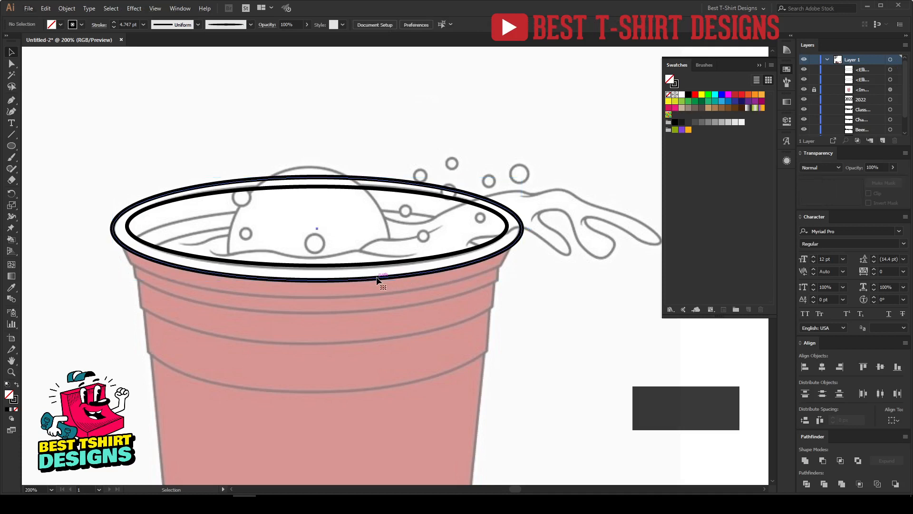
drag(377, 279, 375, 309)
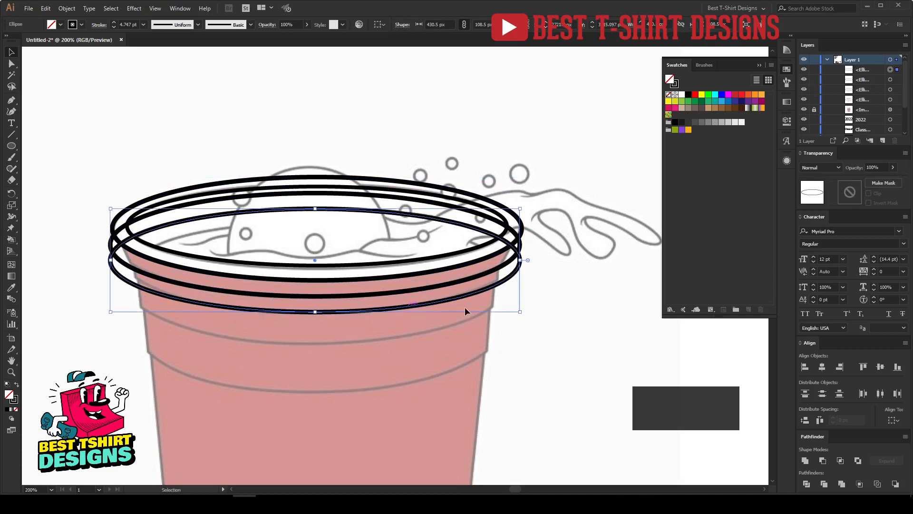
drag(521, 261, 512, 261)
drag(112, 259, 118, 254)
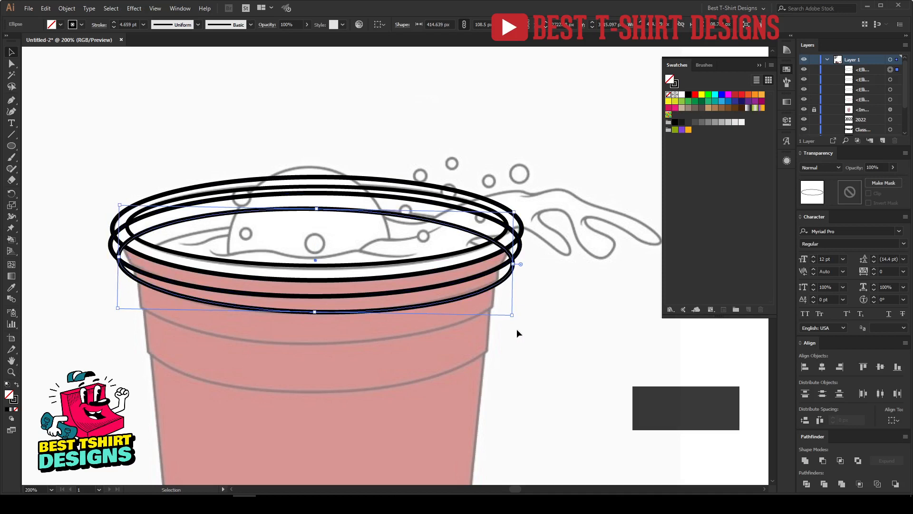
click(547, 298)
Step: Trace the band below the rim with the Pen tool as an open path: short left side, curved lower edge and short right side
scroll(547, 297, down, 2)
click(12, 100)
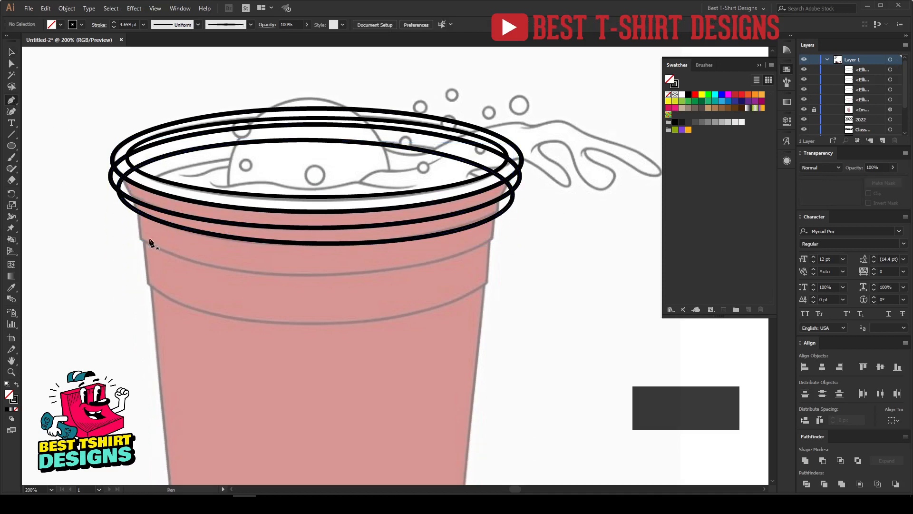
click(138, 211)
click(140, 238)
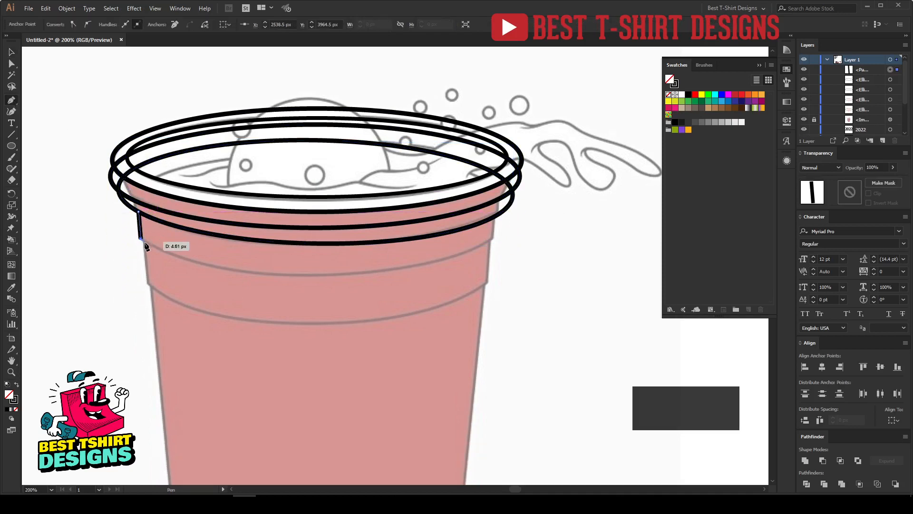
drag(493, 238, 276, 319)
click(493, 238)
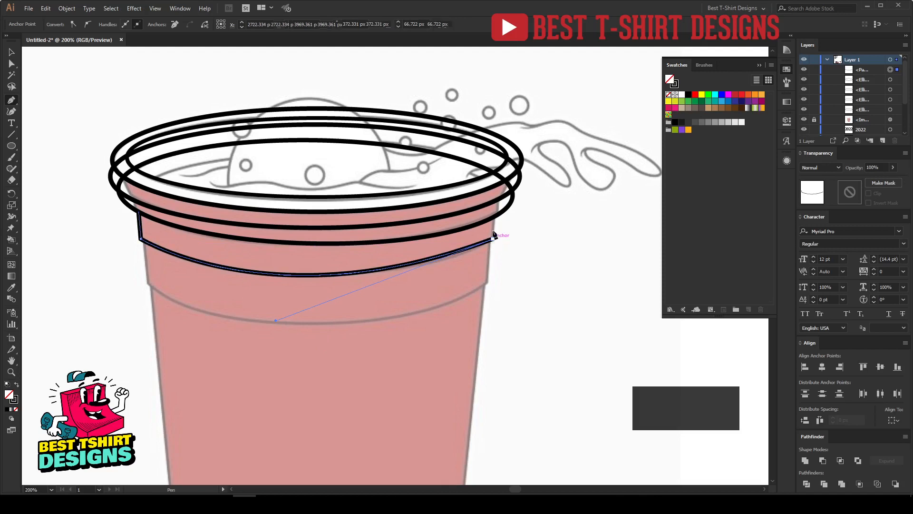
click(495, 217)
key(Escape)
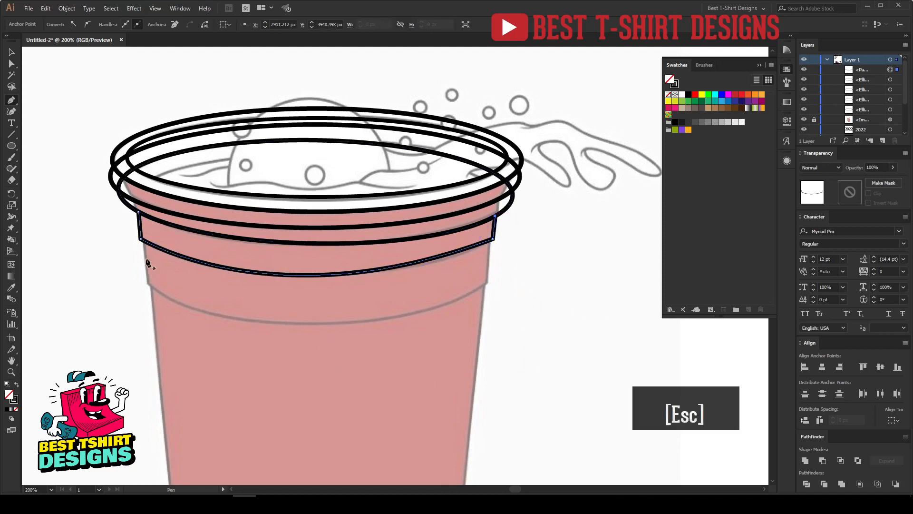
Step: Trace the cup body's stepped left edge from the second rib down and continue along the curved base with the Pen tool
click(149, 285)
scroll(203, 252, down, 3)
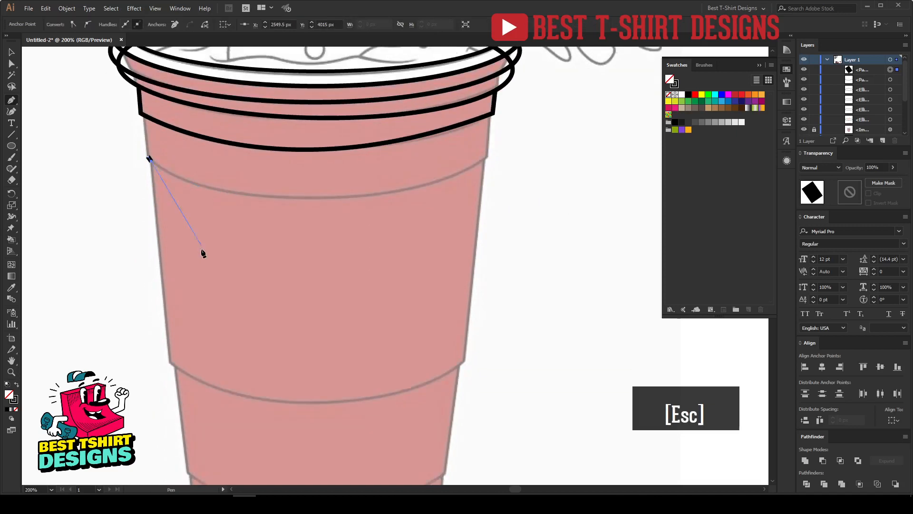
click(171, 362)
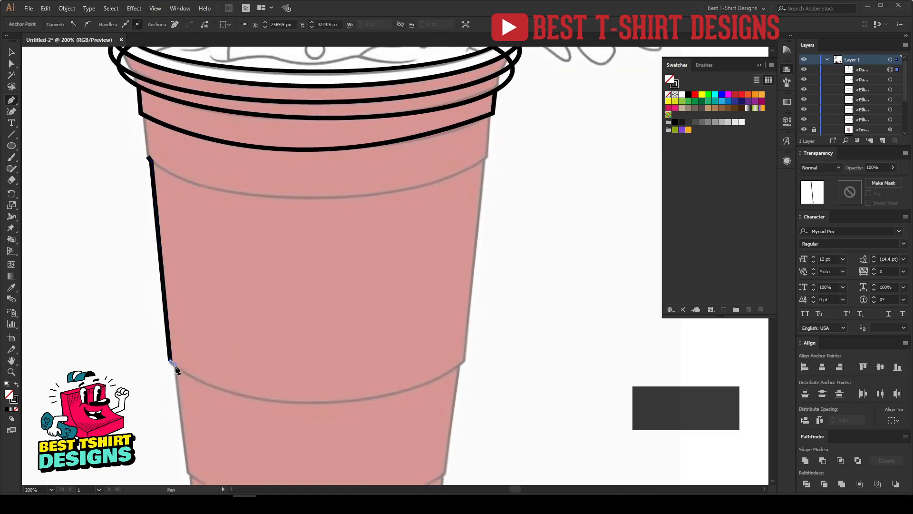
scroll(204, 255, down, 2)
click(187, 381)
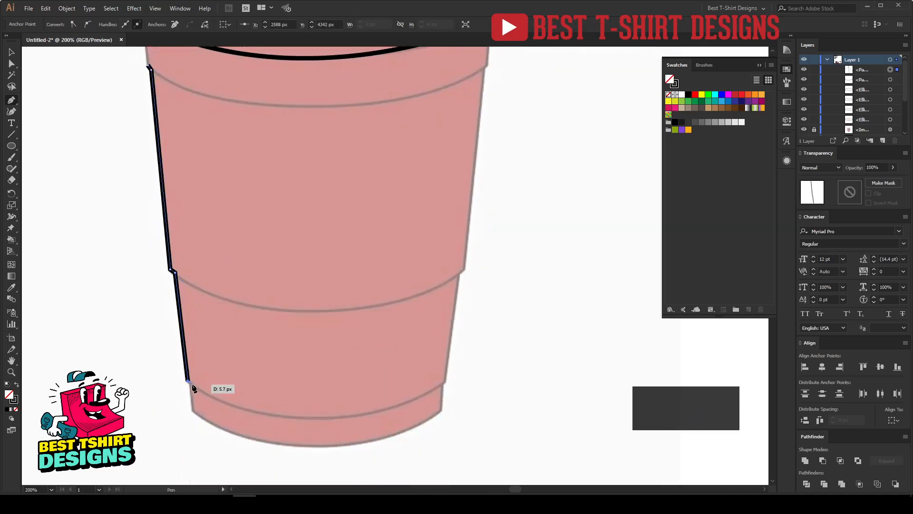
click(193, 408)
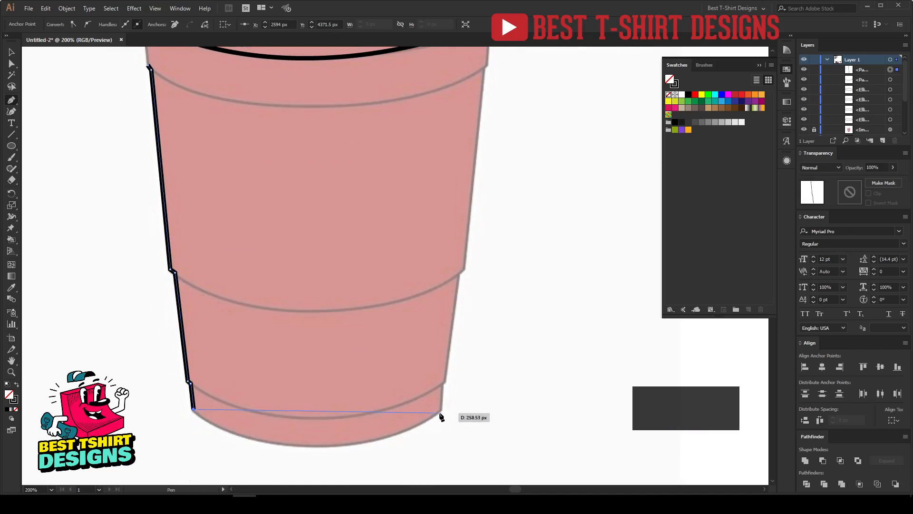
drag(440, 410, 319, 227)
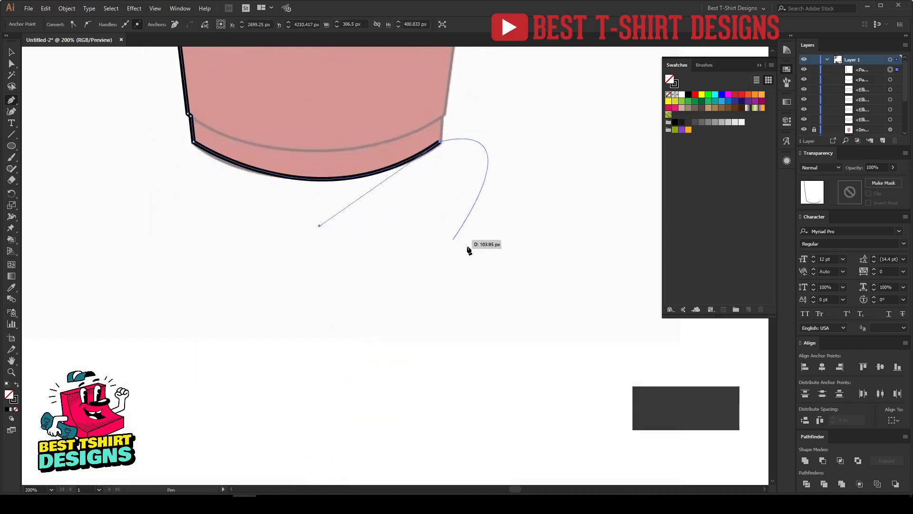
Step: Continue the body outline up the cup's stepped right edge to the band below the rim and end the path there
scroll(464, 238, up, 2)
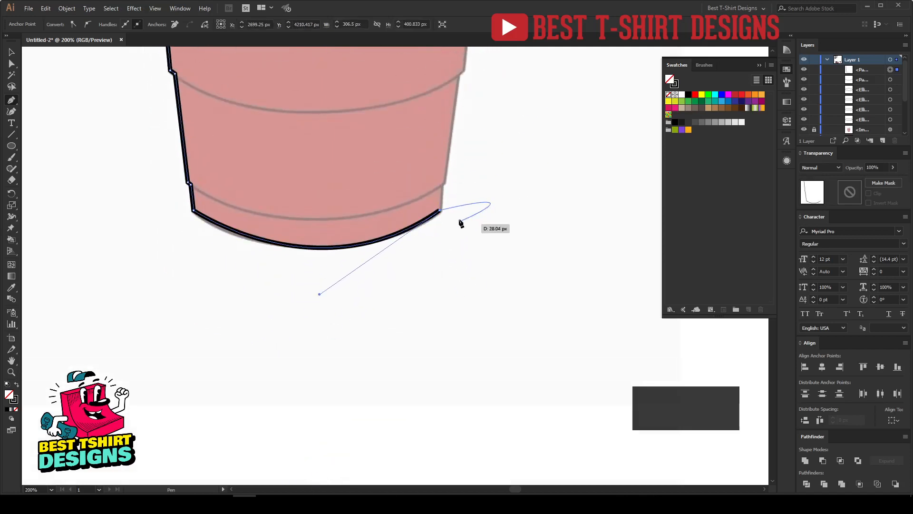
click(442, 184)
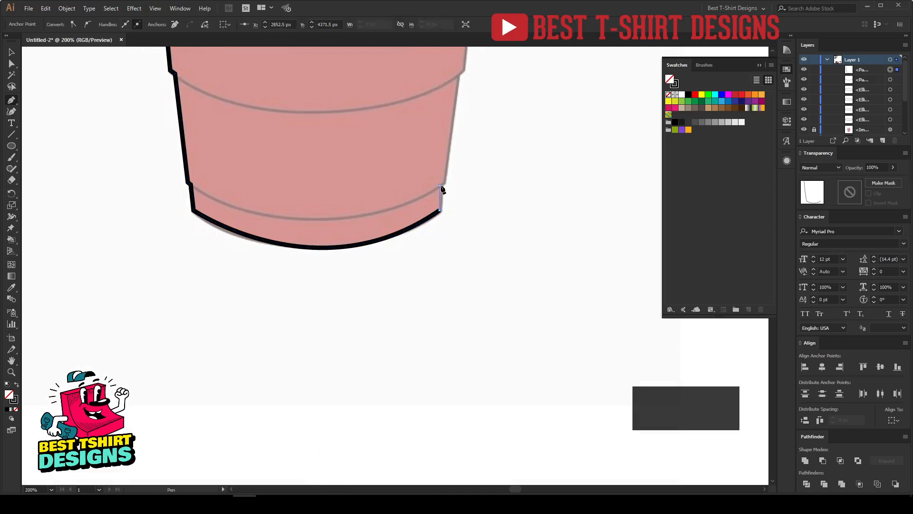
click(458, 75)
click(463, 71)
key(space)
drag(469, 156, 434, 378)
click(450, 94)
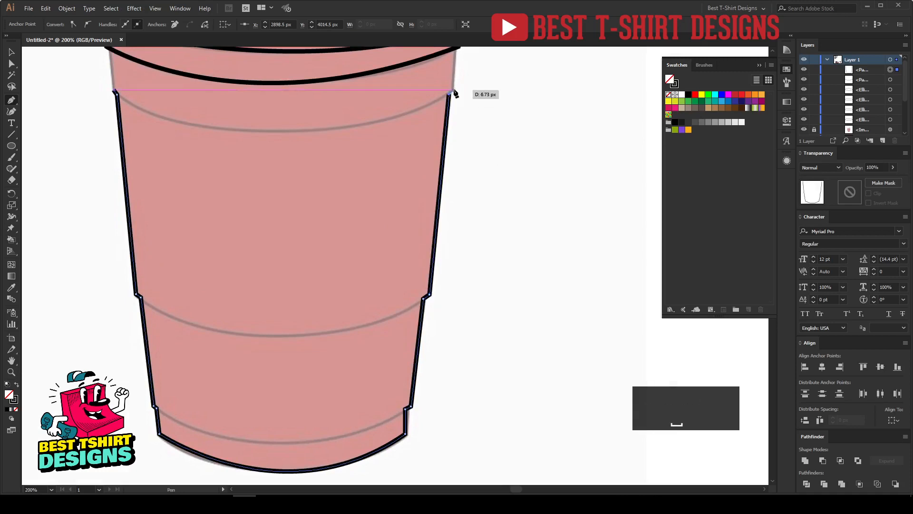
scroll(527, 263, up, 1)
scroll(526, 263, up, 3)
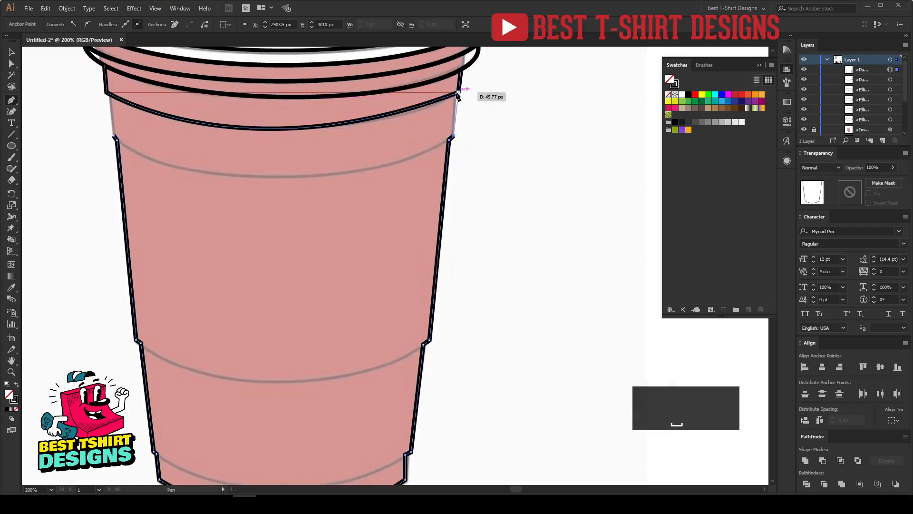
click(455, 94)
key(Escape)
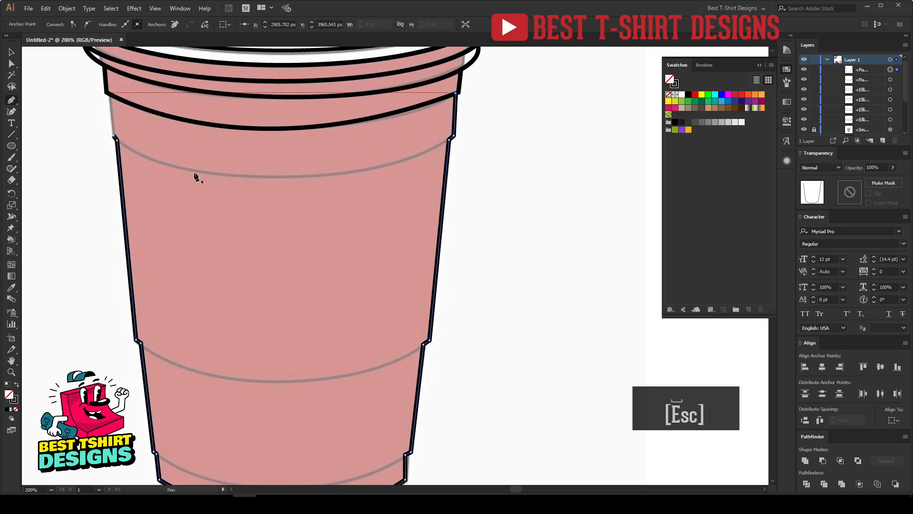
Step: Extend the body outline's left end up to meet the band below the rim
click(114, 137)
click(109, 94)
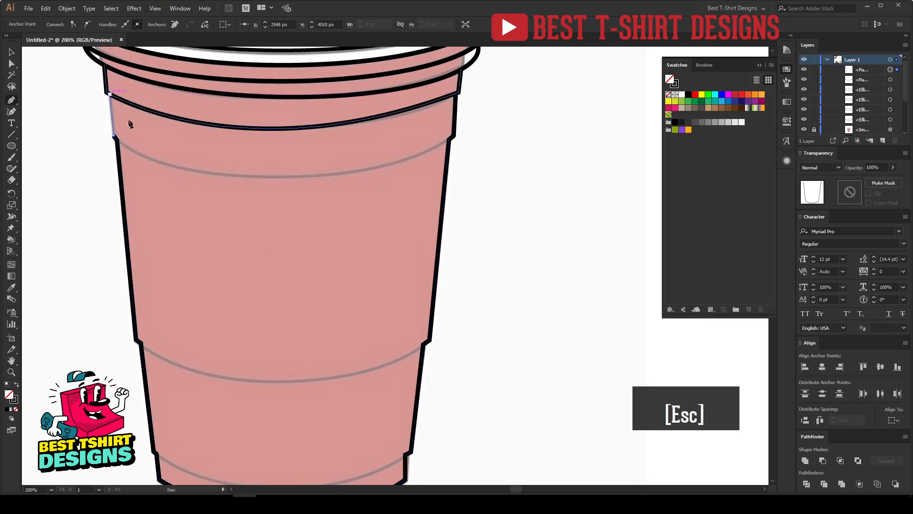
key(Escape)
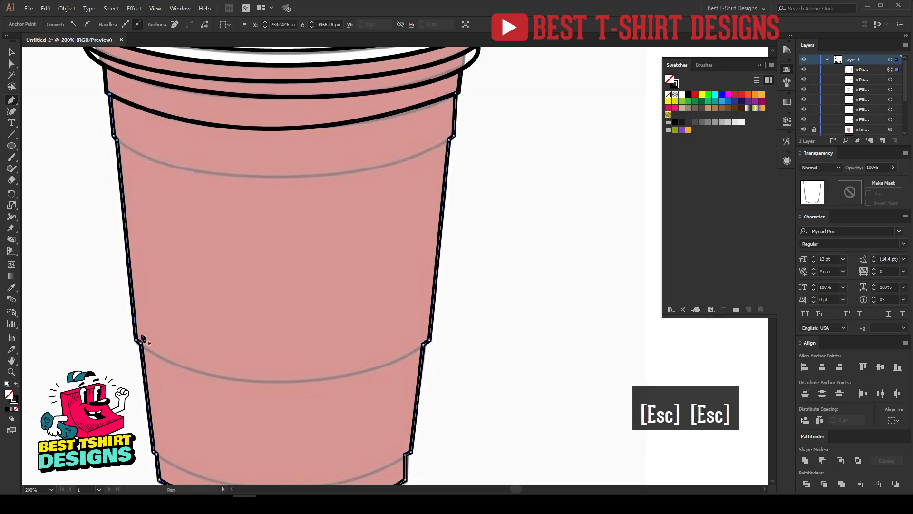
Step: Draw the upper rib as a curved line about 349 px wide between the body's upper side notches
click(117, 141)
key(ctrl+z)
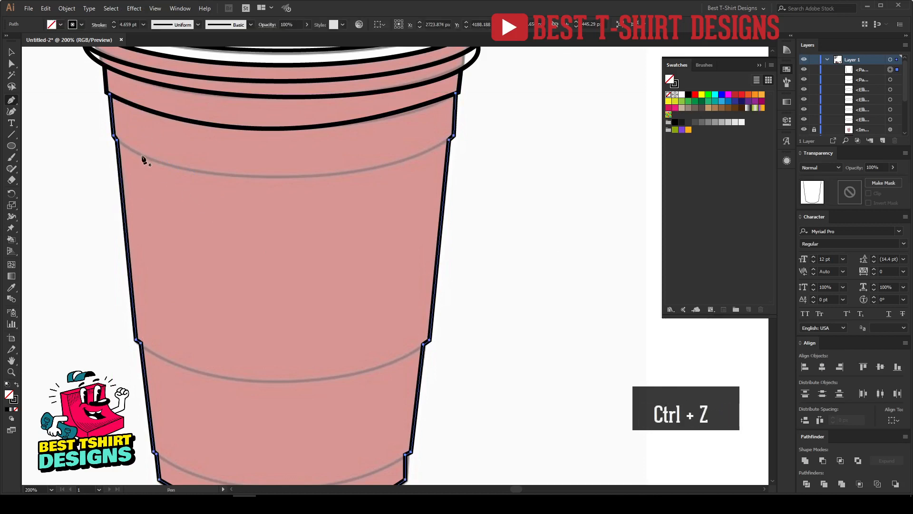
click(117, 140)
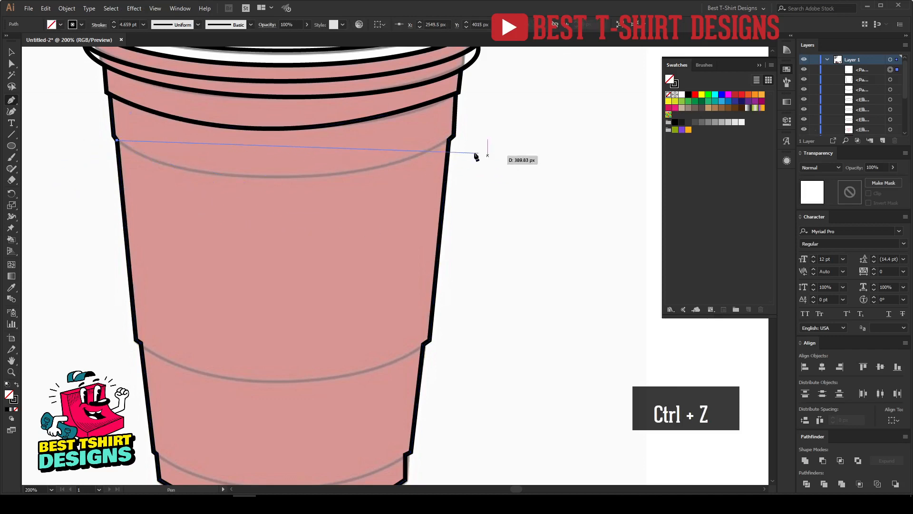
drag(448, 140, 582, 97)
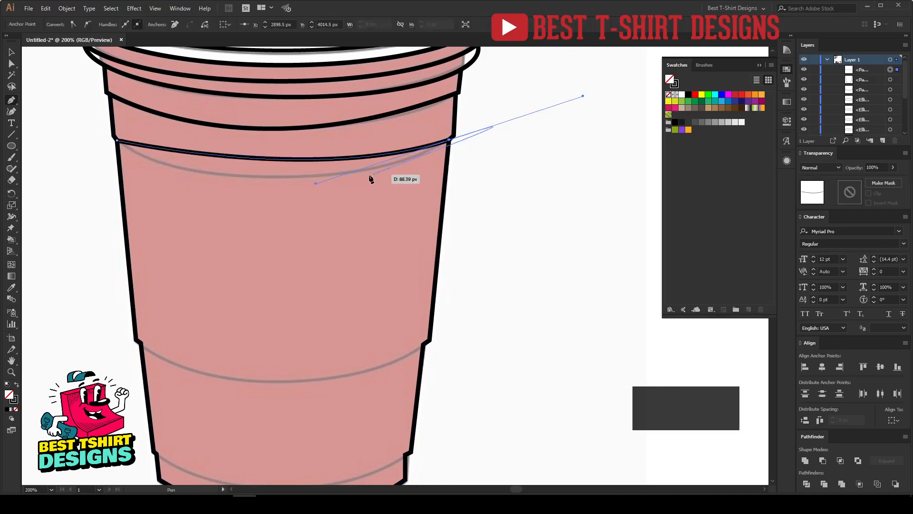
drag(315, 187, 326, 232)
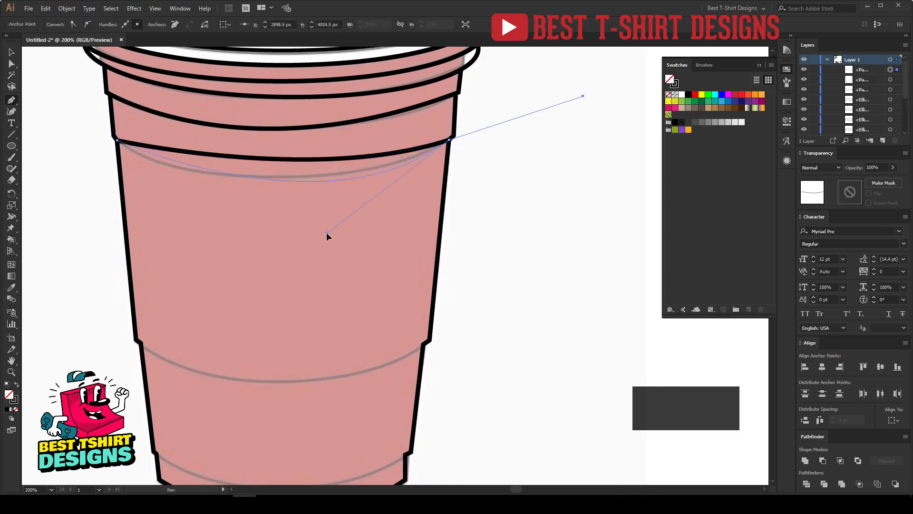
drag(269, 230, 267, 229)
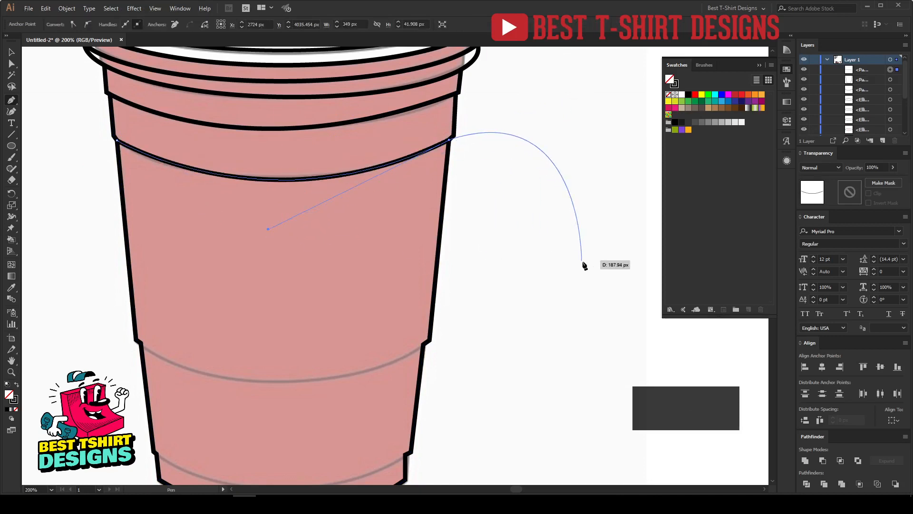
key(Escape)
Step: Draw the middle rib as a curved line about 297 px wide between the body's middle side notches
click(140, 342)
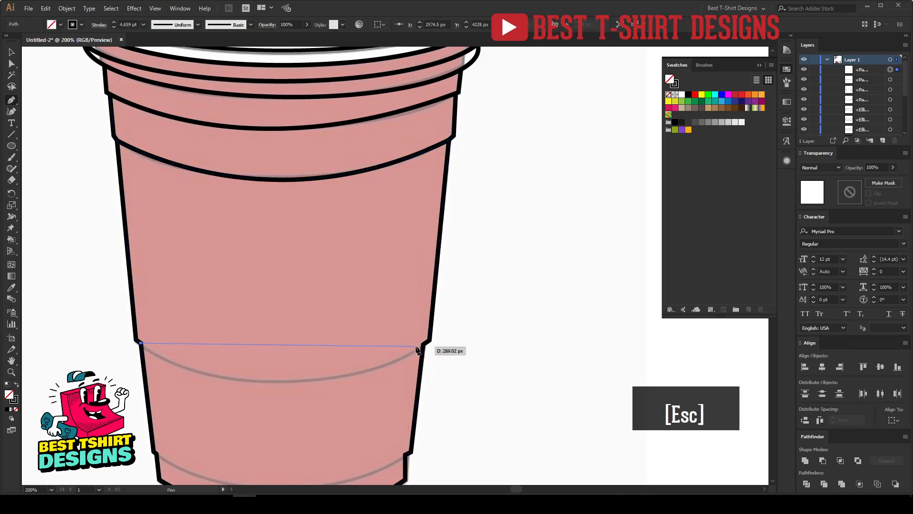
drag(423, 343, 490, 326)
mouse_move(345, 365)
mouse_down()
mouse_move(334, 367)
mouse_move(310, 415)
mouse_move(242, 424)
mouse_move(280, 427)
mouse_up()
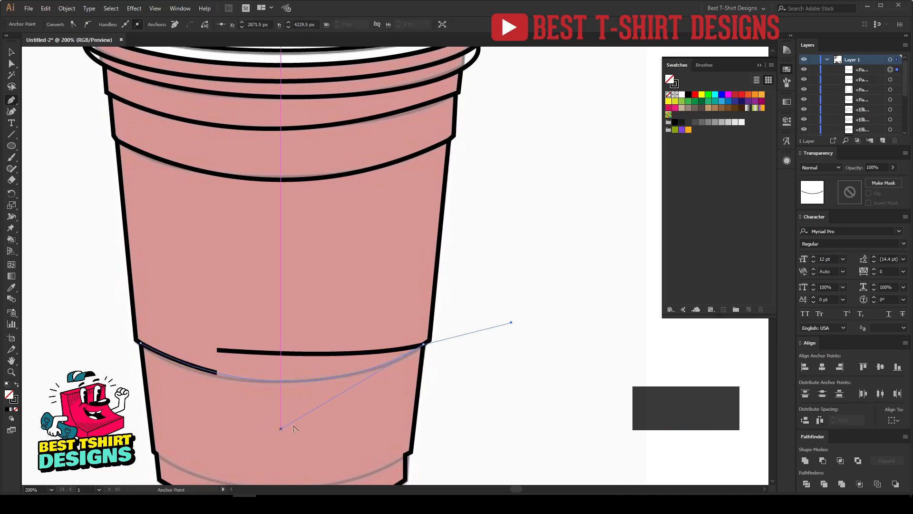
scroll(475, 309, down, 3)
key(Escape)
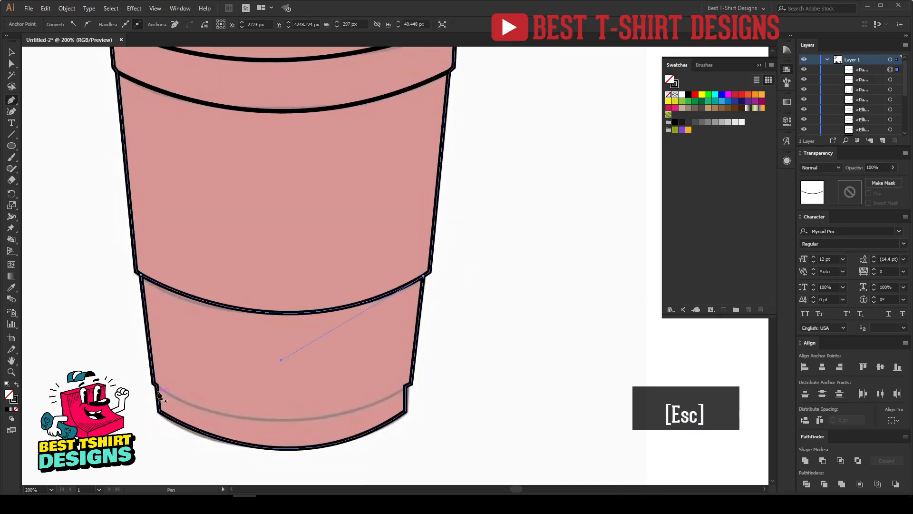
Step: Draw the lowest rib as a curved line about 261.5 px wide just above the cup's base and deselect it
click(156, 384)
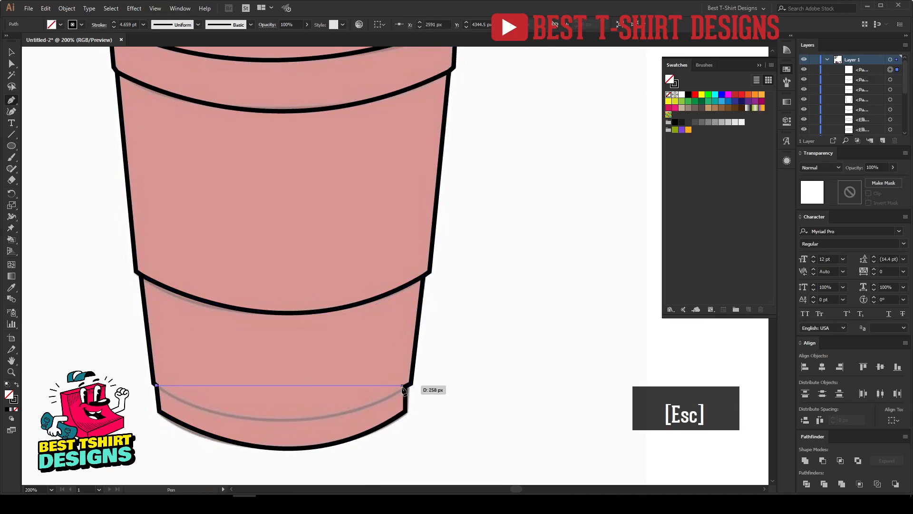
drag(405, 386, 275, 458)
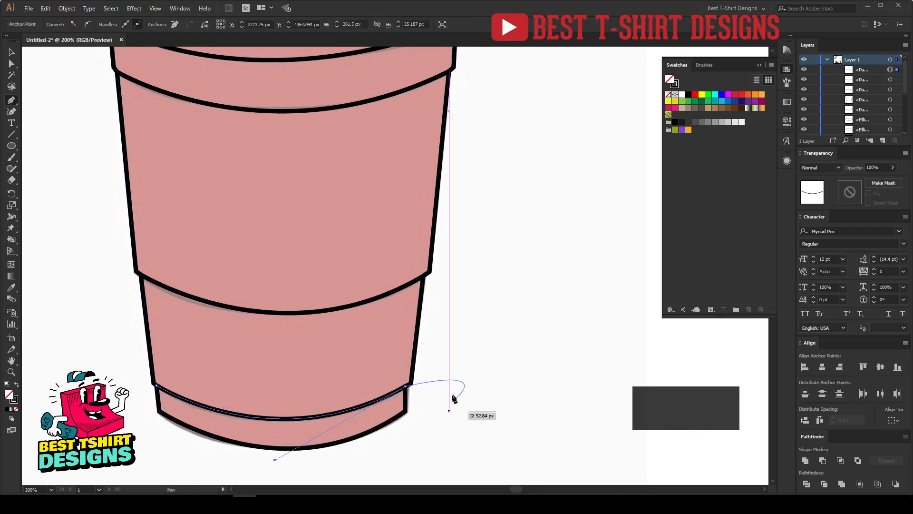
scroll(328, 328, down, 3)
key(v)
click(458, 257)
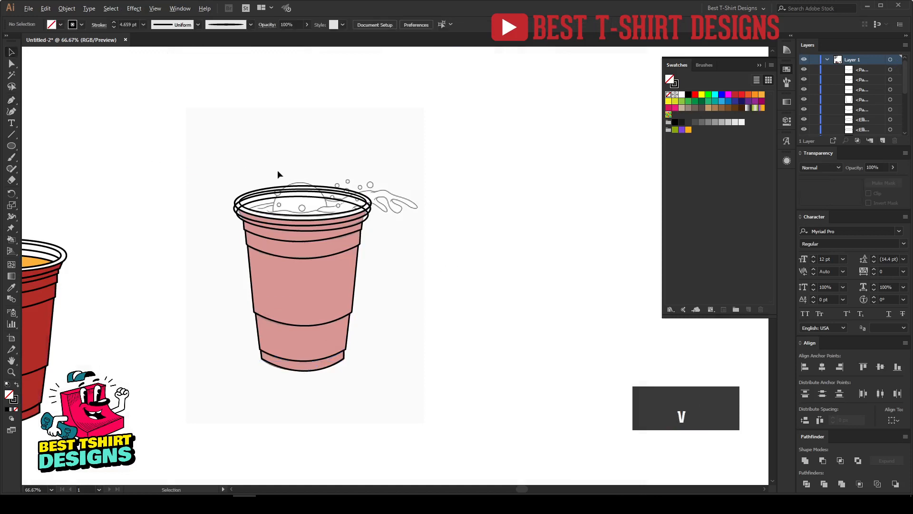
scroll(336, 187, up, 1)
drag(159, 128, 477, 413)
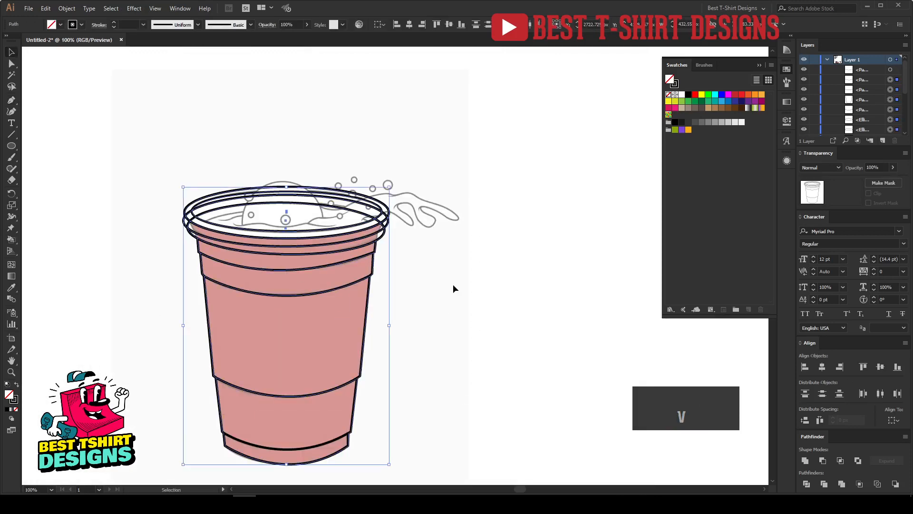
scroll(286, 181, up, 2)
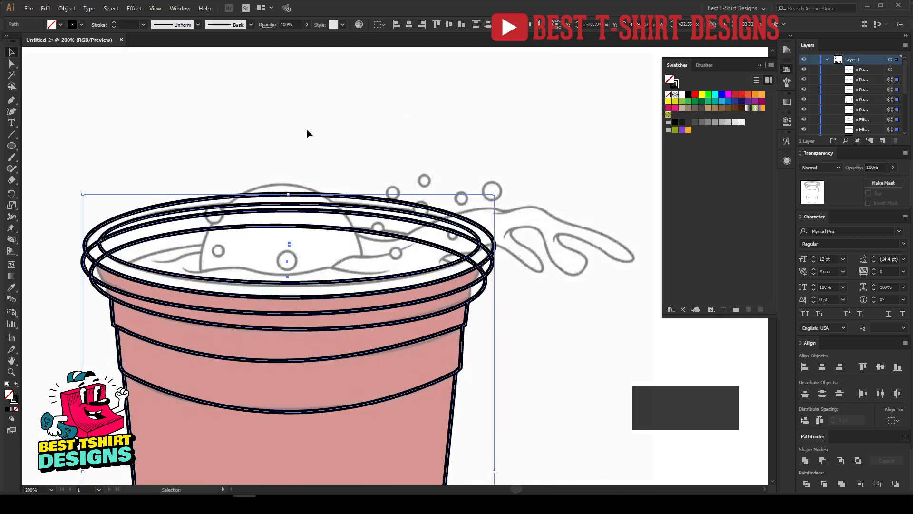
click(306, 130)
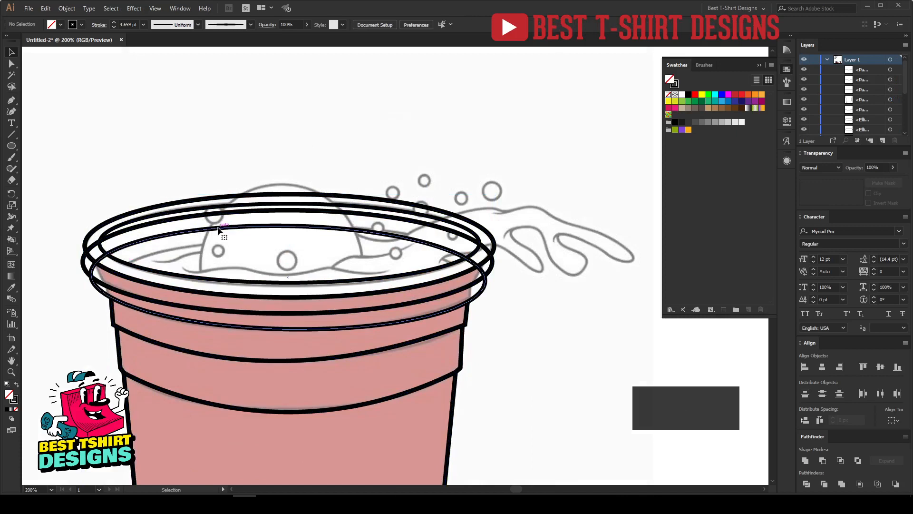
Step: Duplicate the lowest, narrowed rim ellipse in place in front of the original
click(272, 249)
key(a)
key(ctrl+c)
key(ctrl+f)
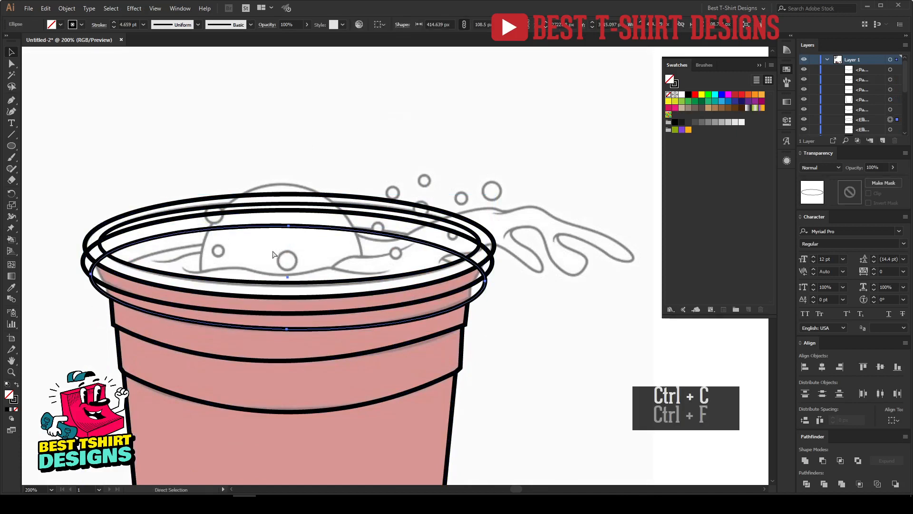
Step: Nudge the duplicated rim ellipse straight down by about 14 px and deselect it
key(Down)
key(Down)
key(Down)
key(Down)
key(Down)
key(Down)
key(Down)
key(Down)
key(Down)
key(Down)
key(Down)
key(Down)
key(Down)
key(Down)
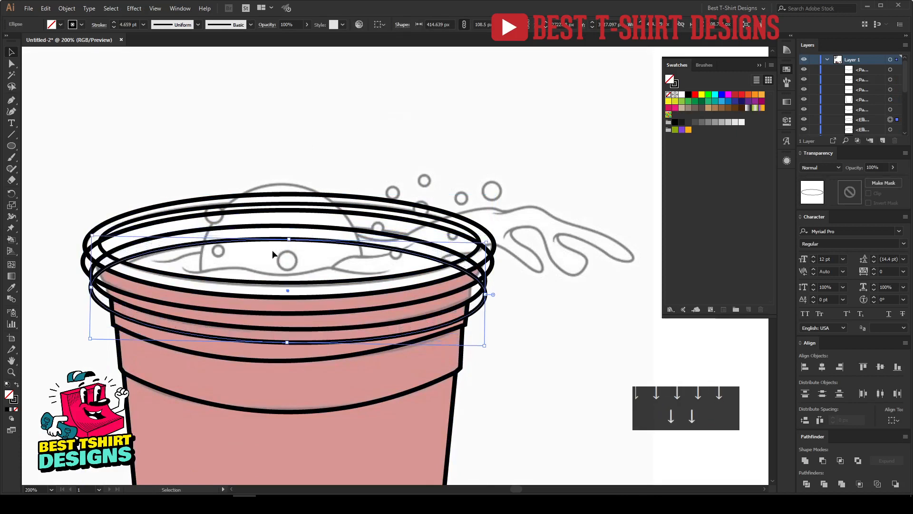
click(527, 324)
scroll(470, 303, up, 3)
scroll(470, 302, down, 3)
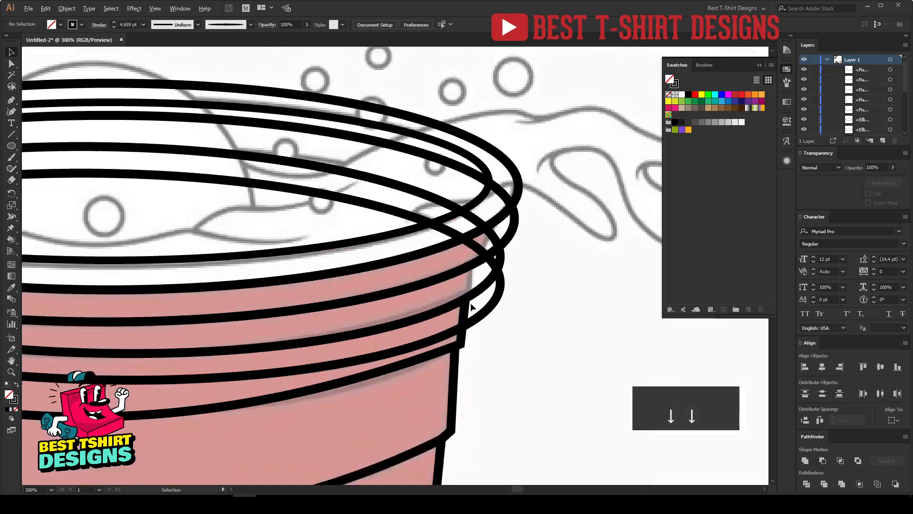
drag(62, 150, 561, 411)
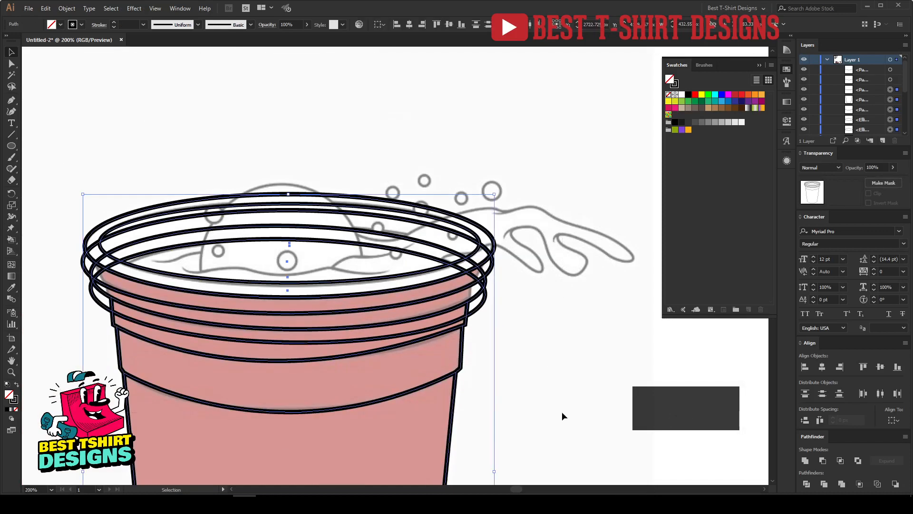
click(545, 360)
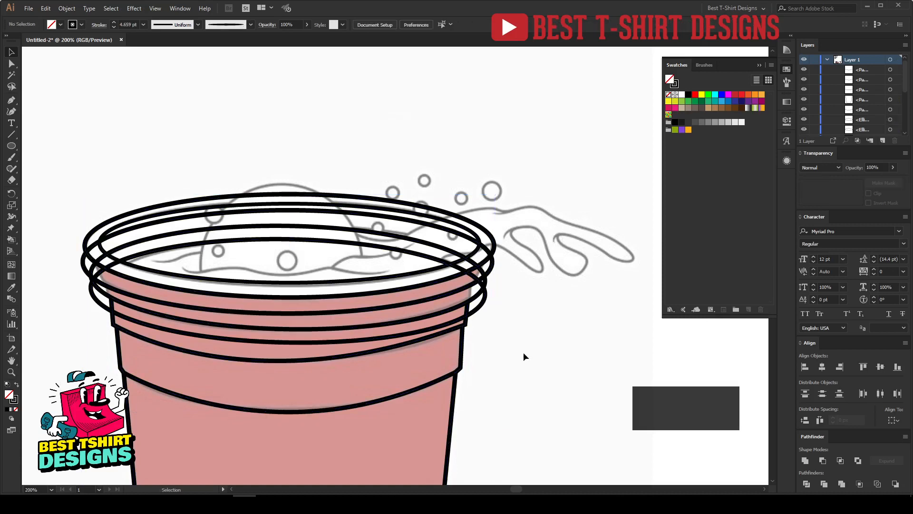
Step: Connect the body's upper right corner to the rim with short straight Pen segments following the reference's slanted edge
scroll(513, 315, up, 1)
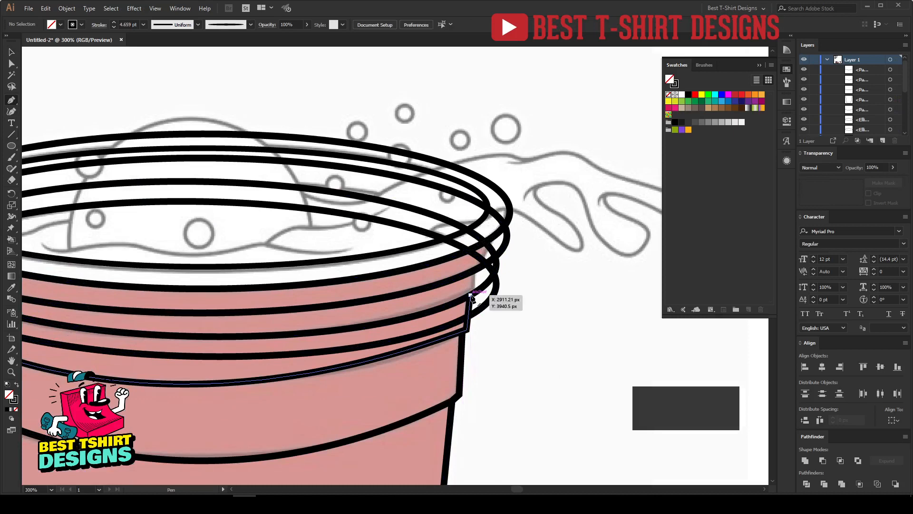
click(471, 295)
drag(473, 269, 482, 270)
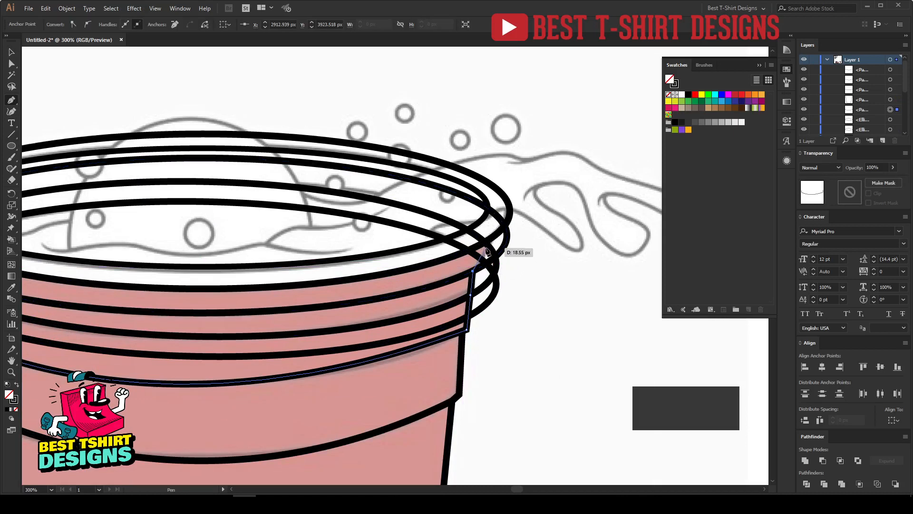
key(Escape)
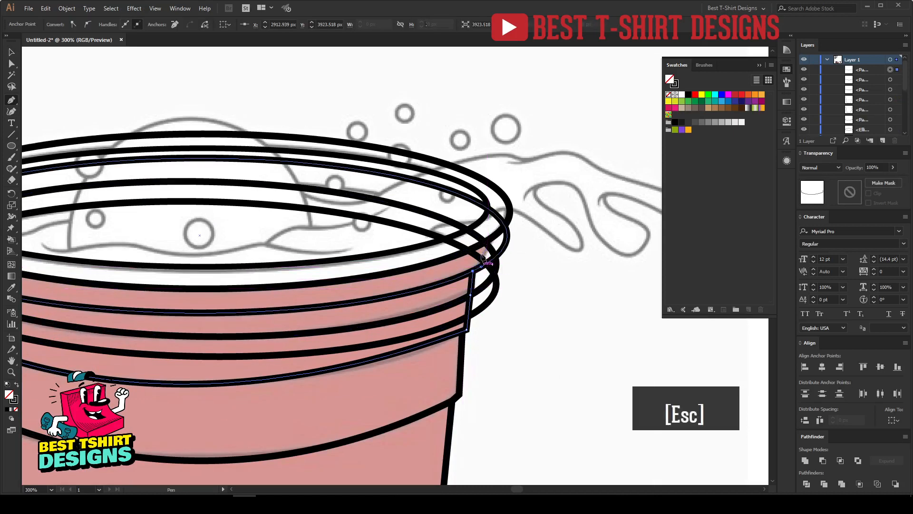
click(487, 240)
click(480, 267)
key(Escape)
Step: Draw matching short straight Pen segments joining the body's upper left corner to the rim
scroll(428, 333, left, 5)
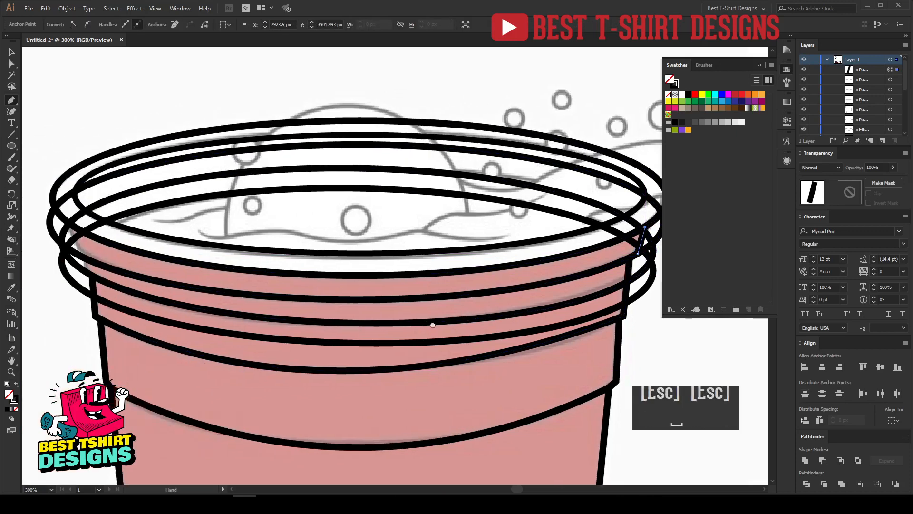
click(201, 273)
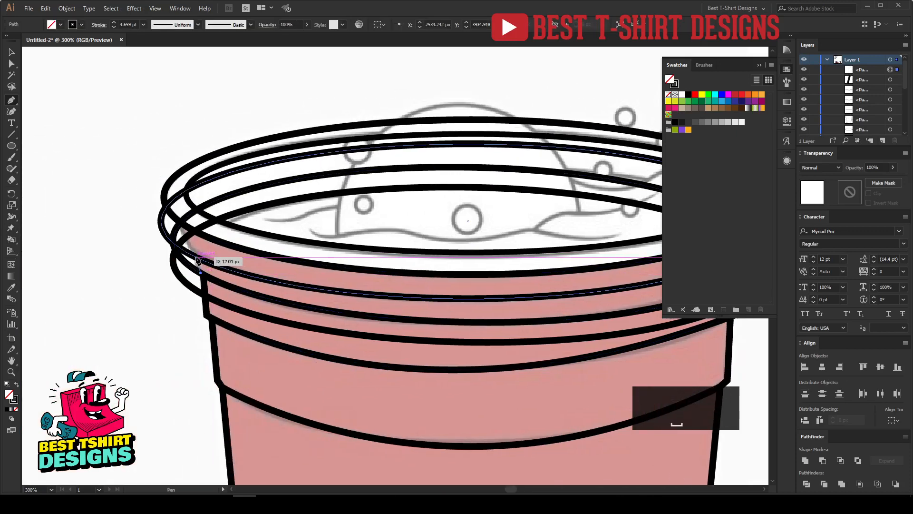
click(194, 257)
key(Escape)
click(190, 255)
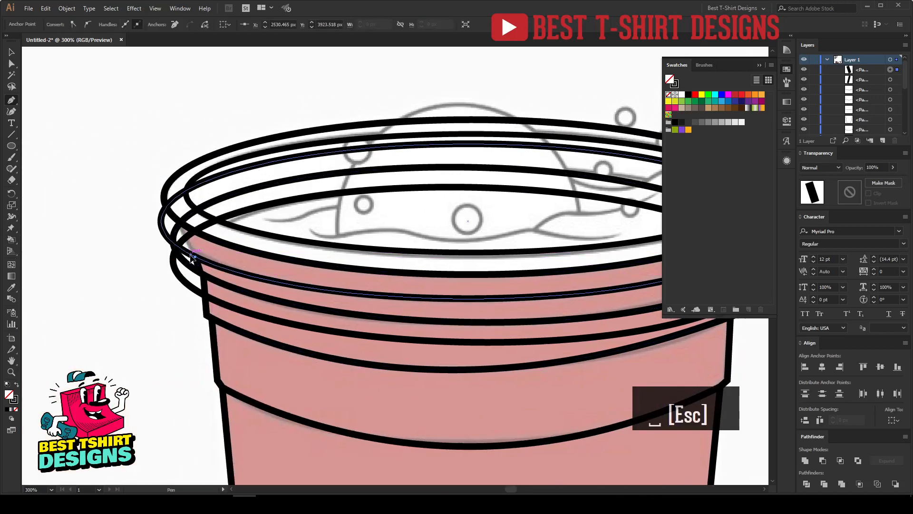
click(181, 222)
key(Escape)
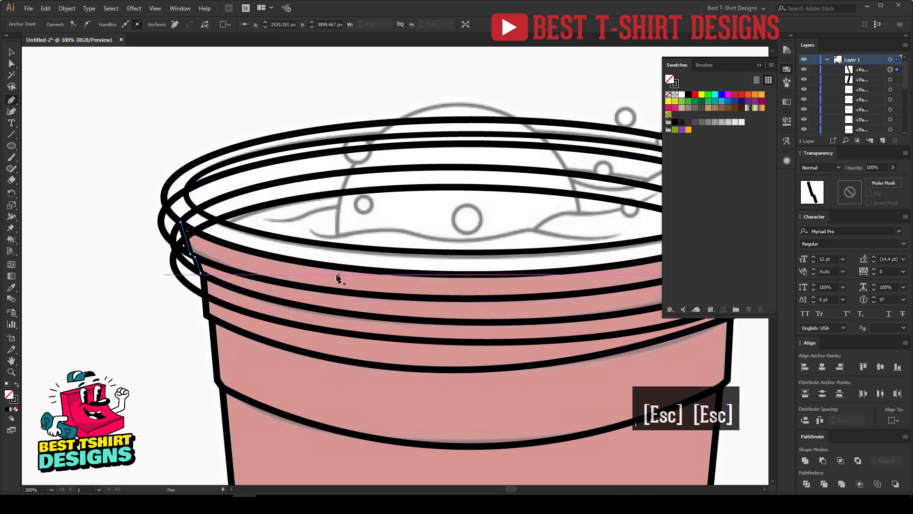
Step: Select the overlapping cup paths and remove the excess ellipse pieces around the left side of the rim with Shape Builder
key(v)
key(ctrl+1)
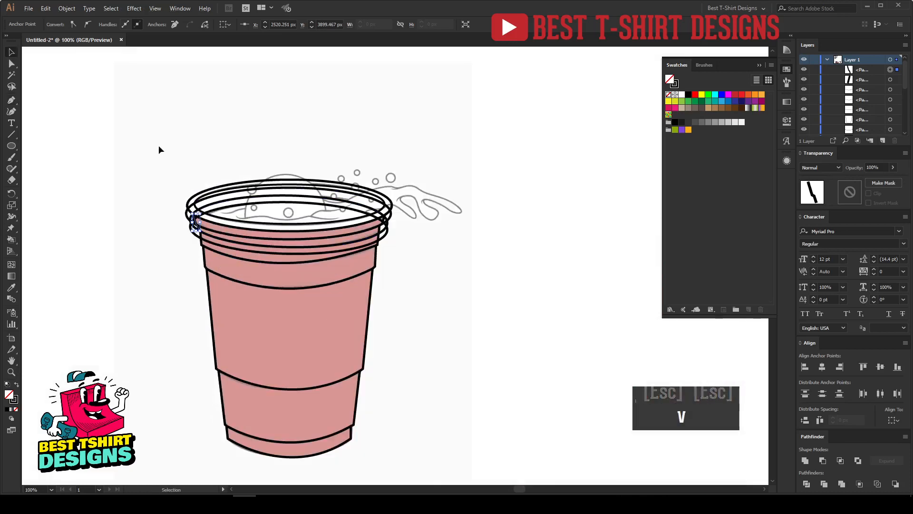
drag(149, 137, 518, 352)
key(shift+m)
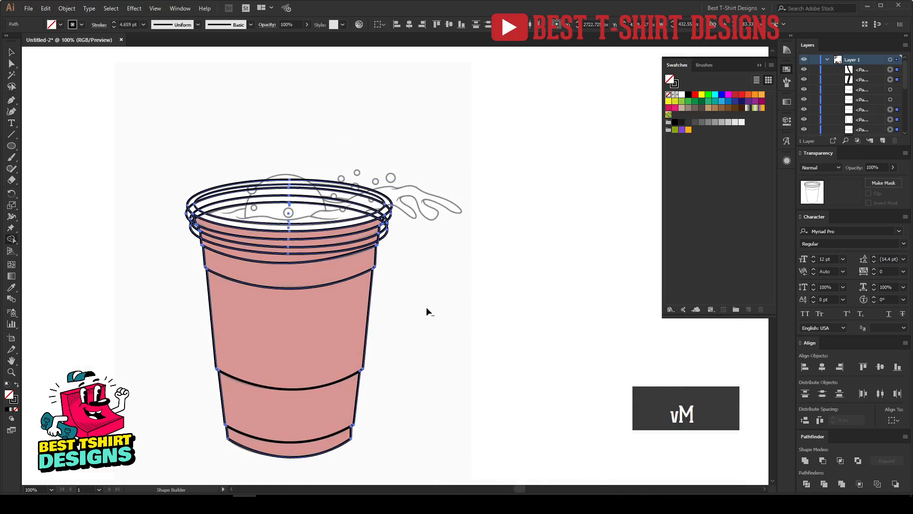
scroll(251, 228, up, 3)
key(space)
drag(95, 270, 218, 285)
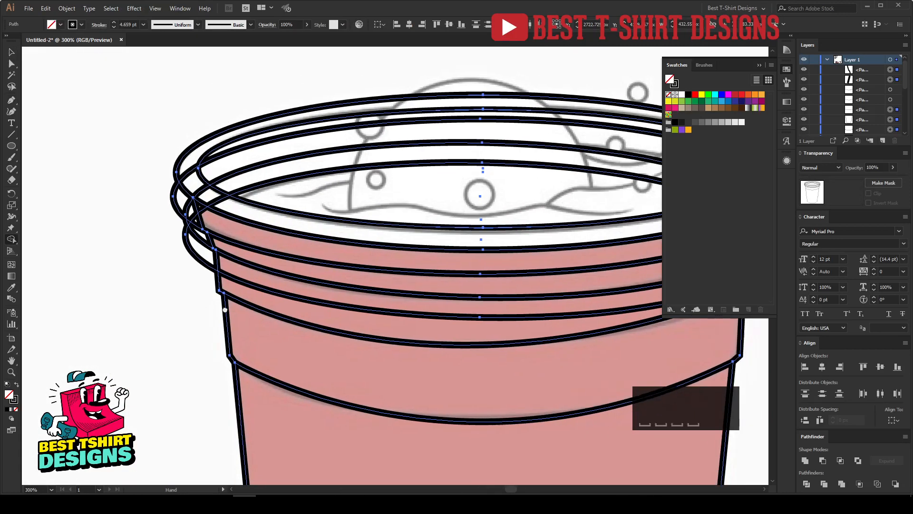
alt+click(200, 248)
alt+click(198, 236)
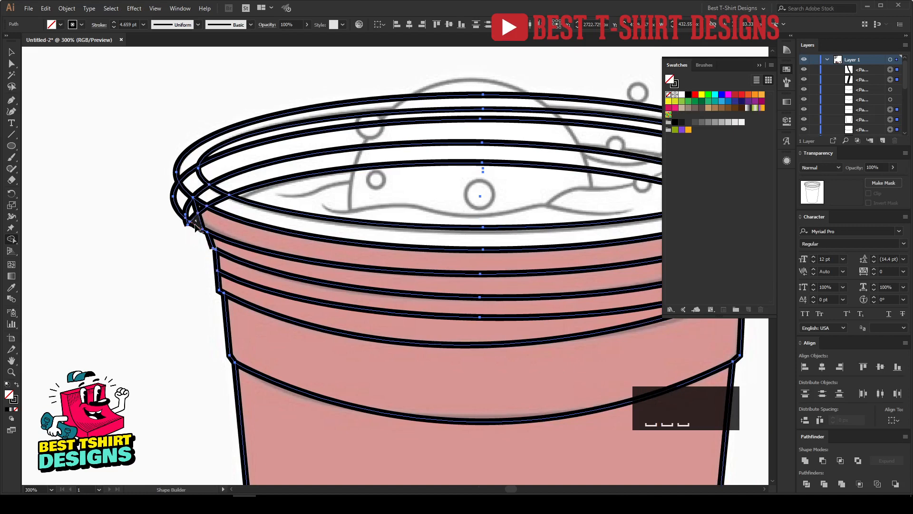
alt+click(187, 220)
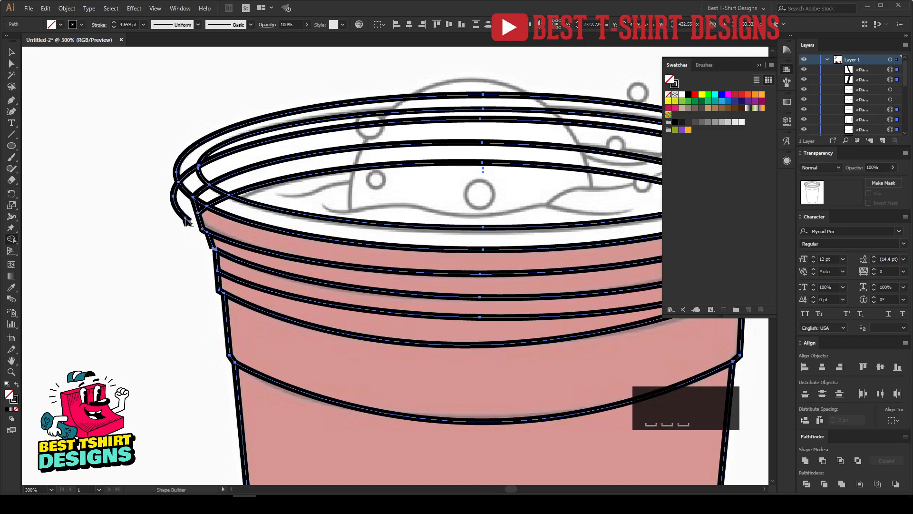
alt+click(186, 220)
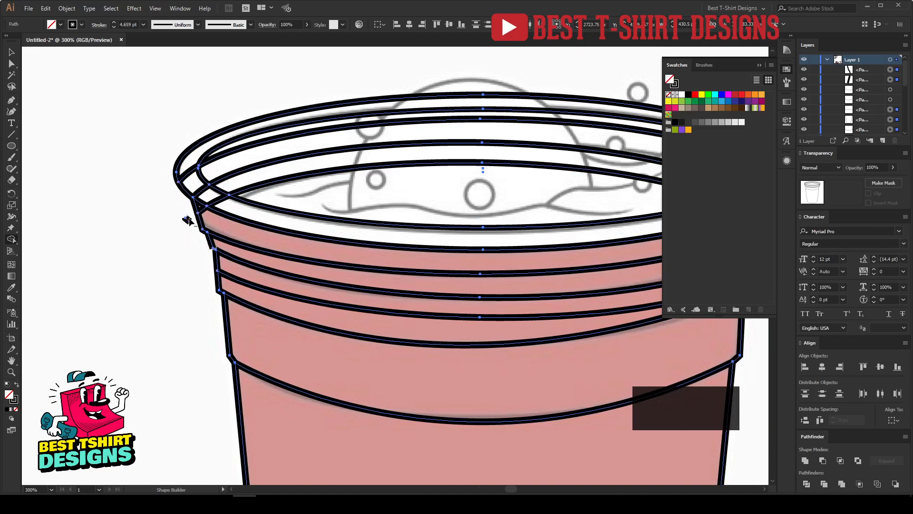
alt+click(188, 220)
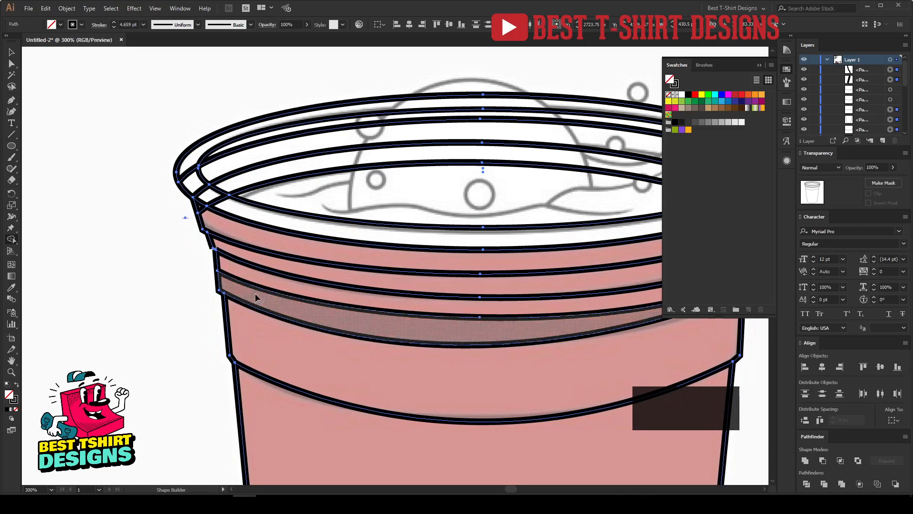
alt+click(202, 210)
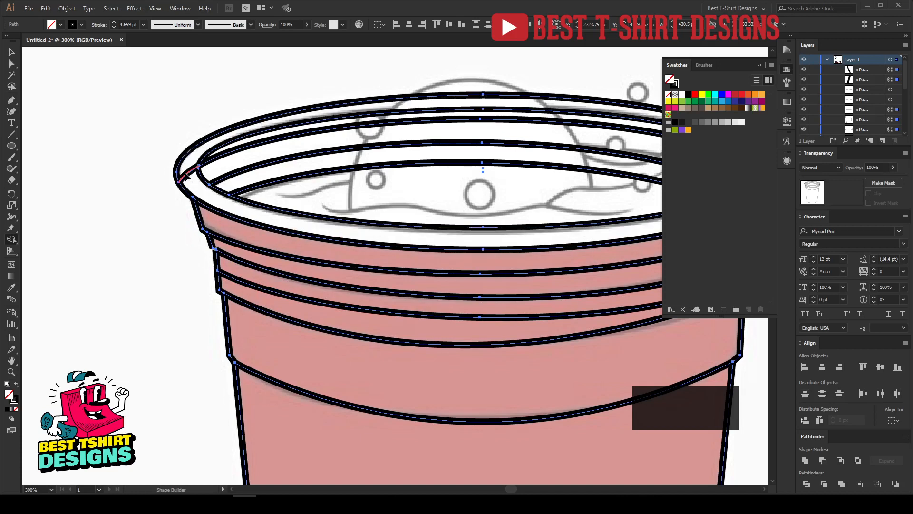
Step: Remove the excess ellipse pieces around the right side of the rim with Shape Builder and deselect the cup
drag(390, 174, 264, 178)
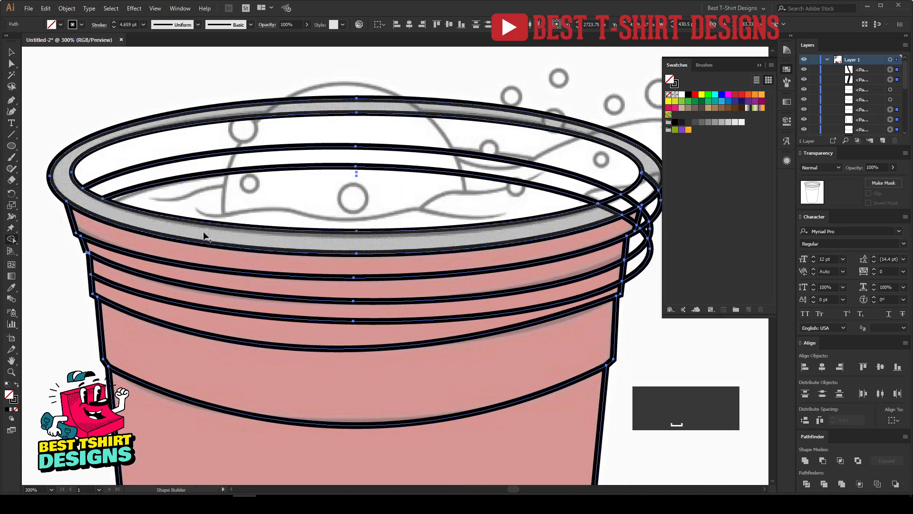
drag(499, 239, 390, 238)
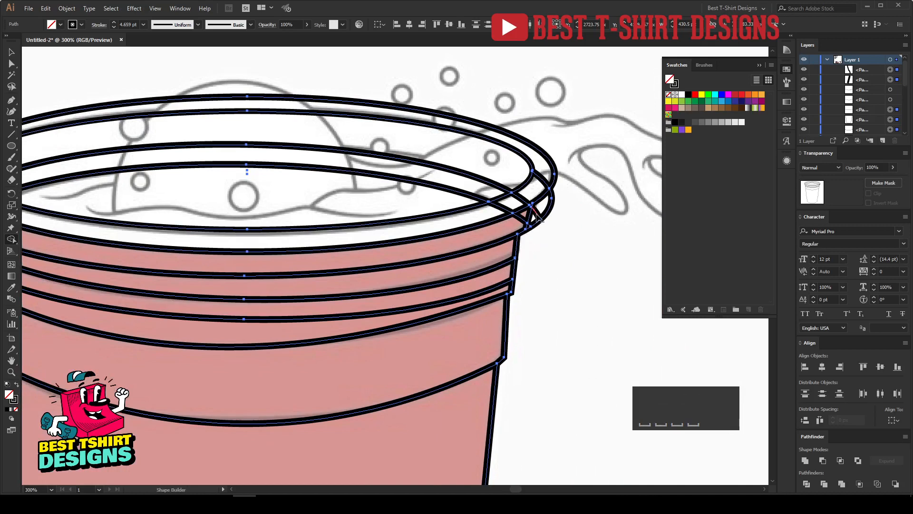
alt+click(548, 212)
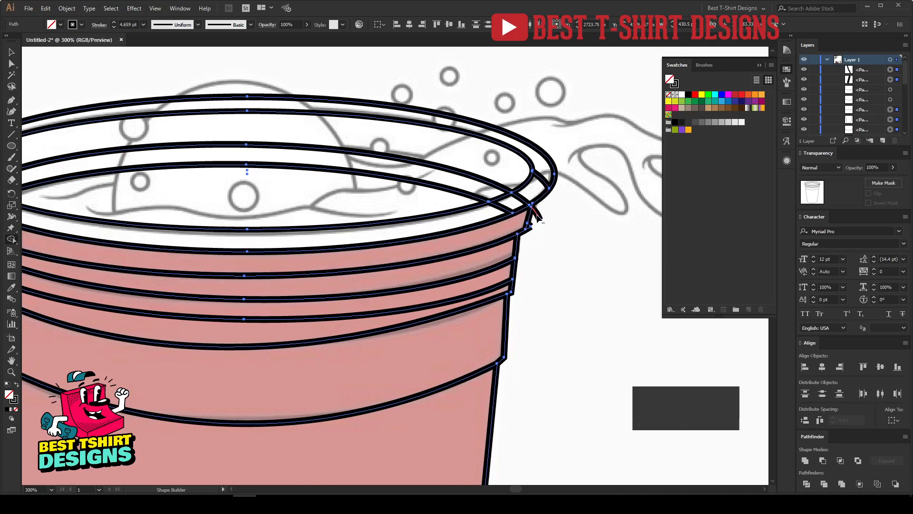
alt+click(546, 183)
alt+click(507, 211)
scroll(389, 212, down, 2)
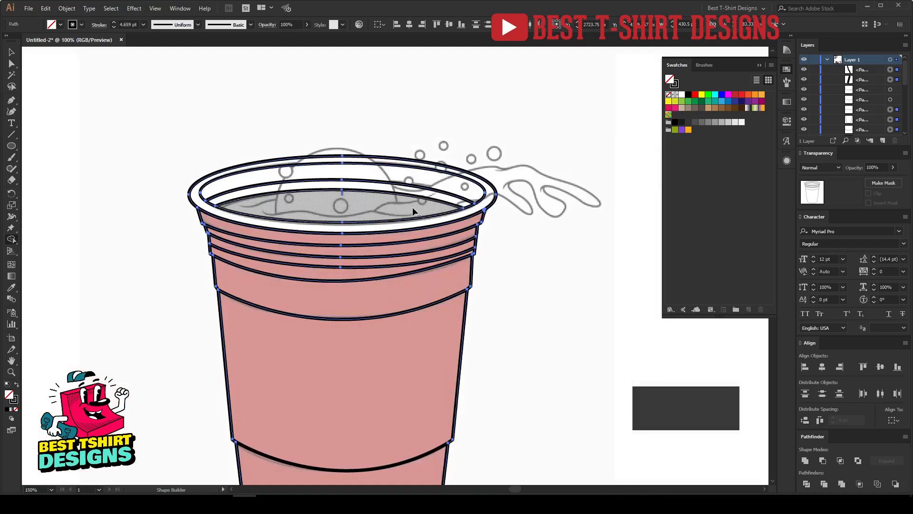
scroll(499, 238, down, 1)
key(v)
click(499, 239)
scroll(497, 238, down, 1)
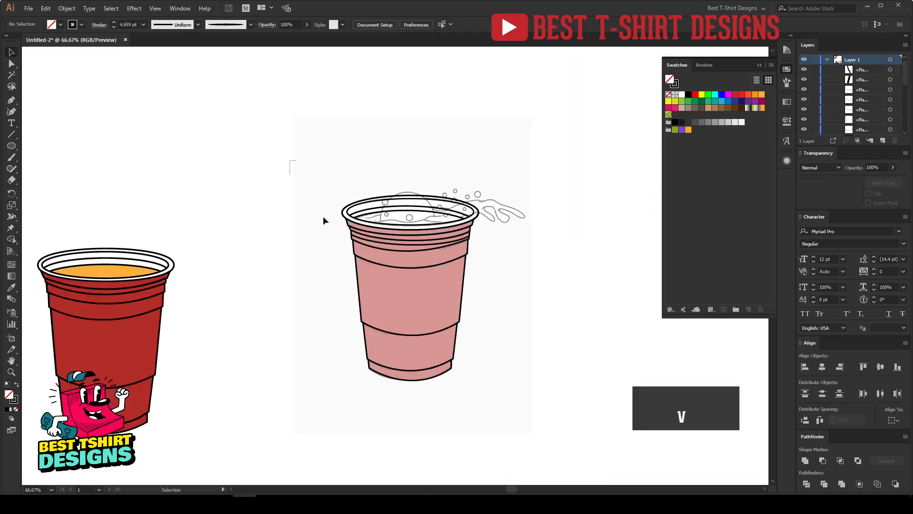
Step: Move the whole traced cup outline off the reference image to the empty area above the finished red cup
drag(323, 220, 526, 428)
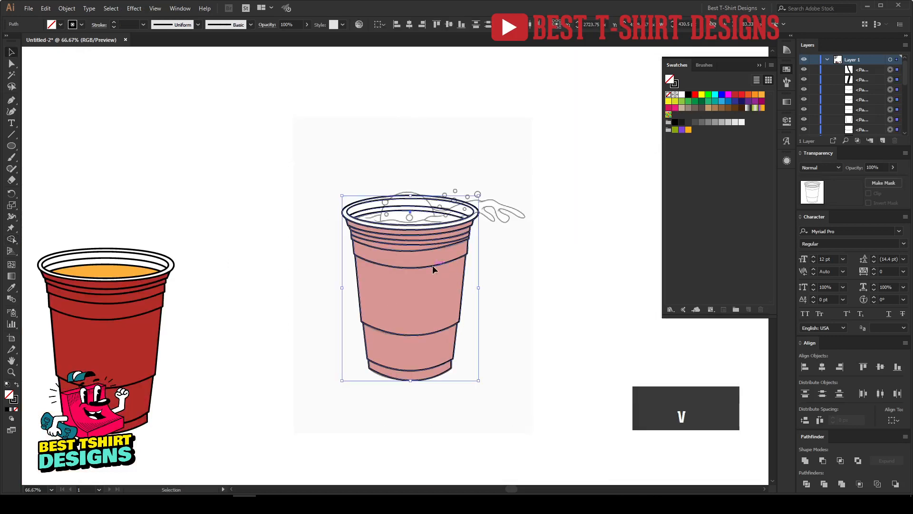
drag(436, 269, 387, 134)
scroll(575, 241, down, 2)
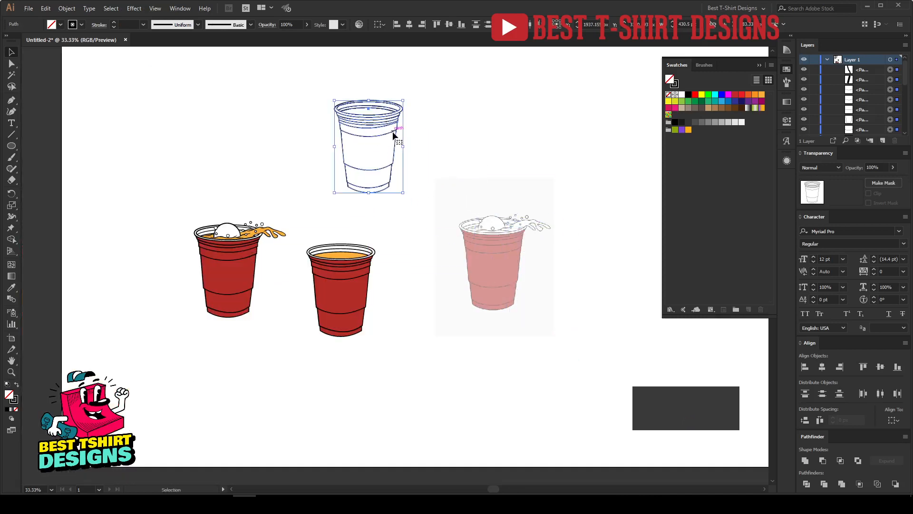
scroll(381, 98, up, 2)
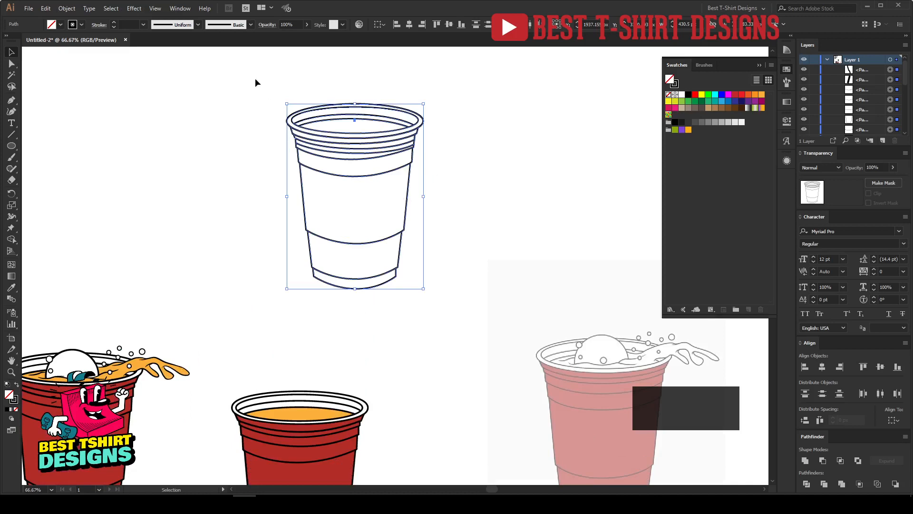
drag(254, 78, 464, 306)
key(k)
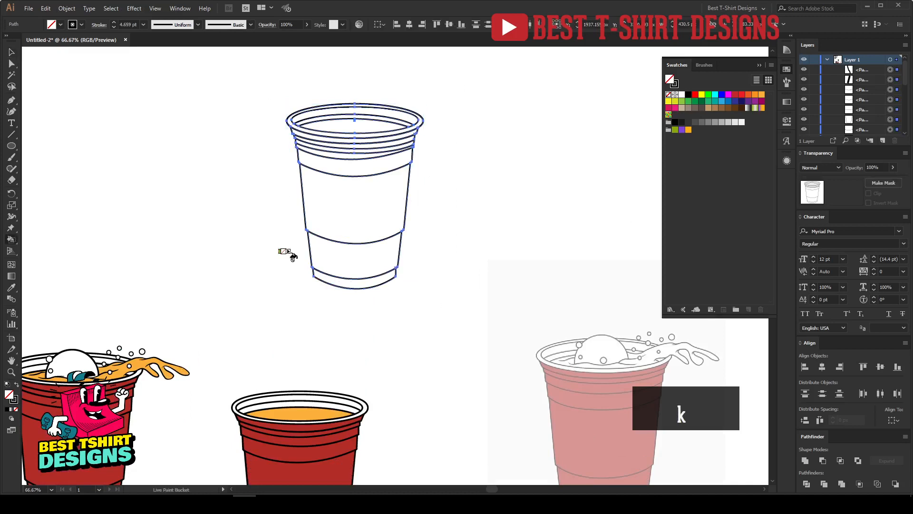
scroll(393, 328, down, 3)
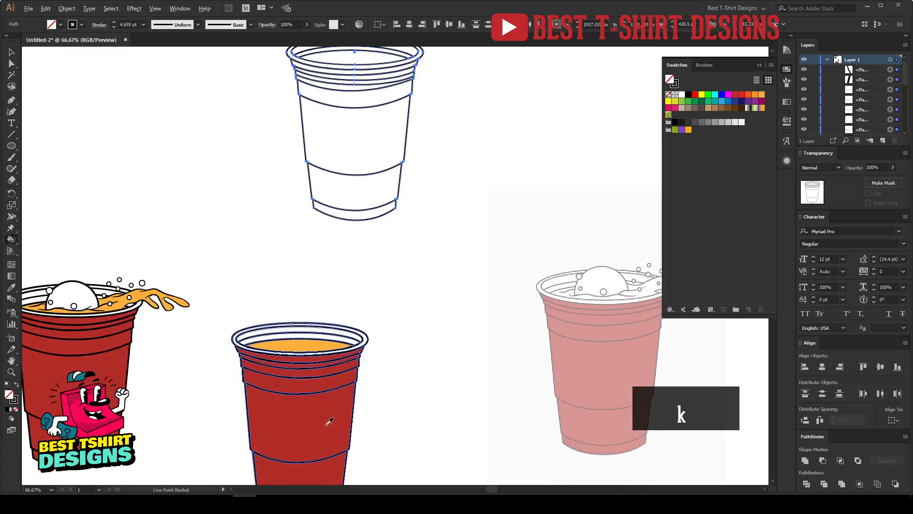
key(alt+v)
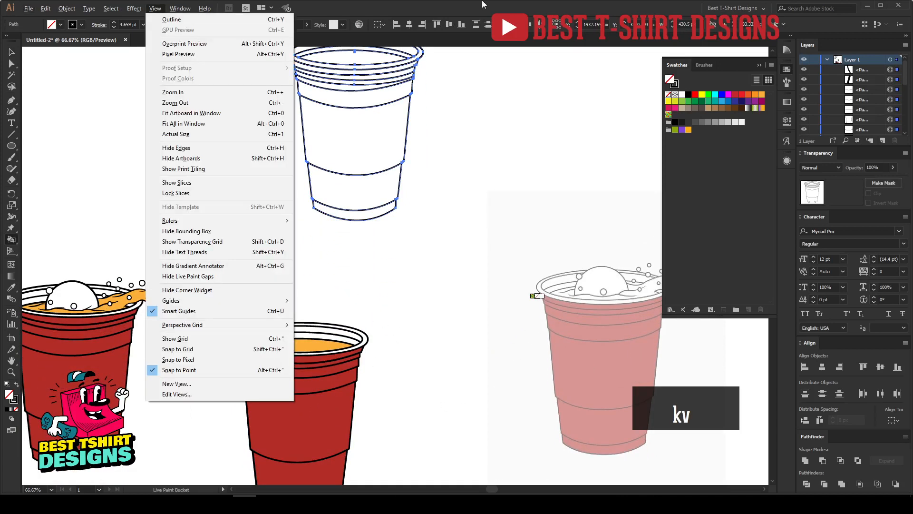
key(Escape)
key(v)
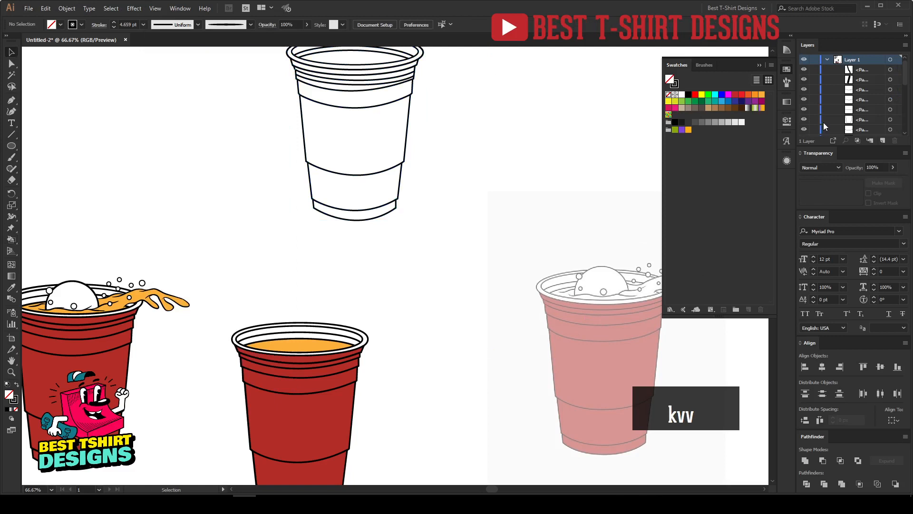
Step: Unlock the cup reference image and set its opacity to 100%
scroll(823, 125, down, 3)
click(813, 130)
click(612, 279)
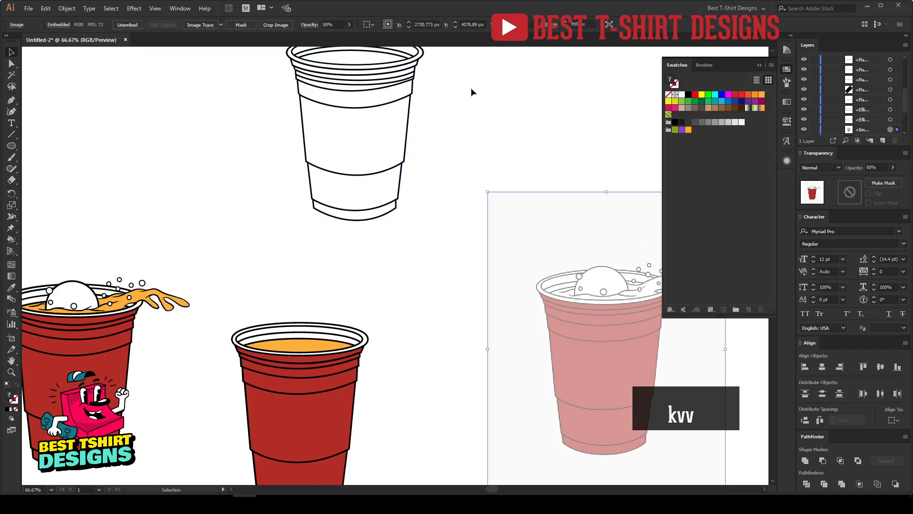
scroll(338, 20, up, 5)
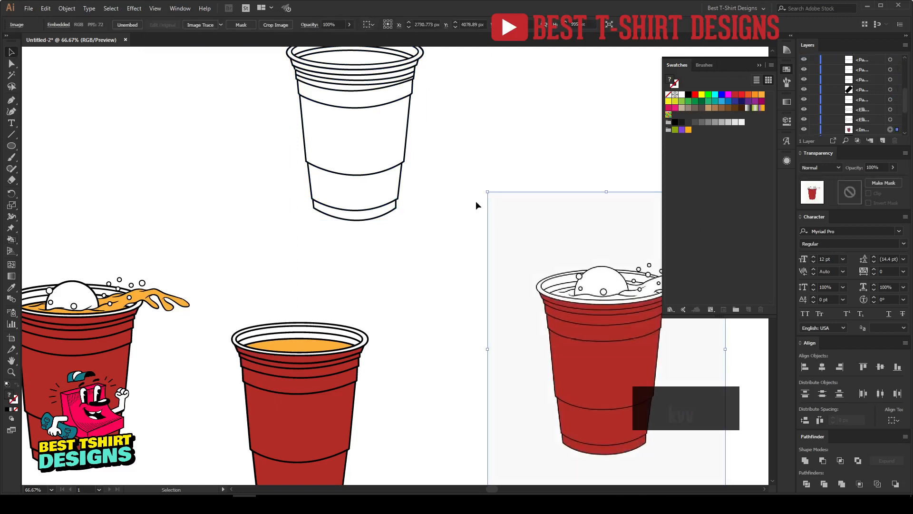
Step: Select the whole traced cup for Live Paint and sample the reference cup's red as the fill color
click(422, 221)
scroll(253, 107, up, 2)
drag(391, 272, 444, 313)
key(k)
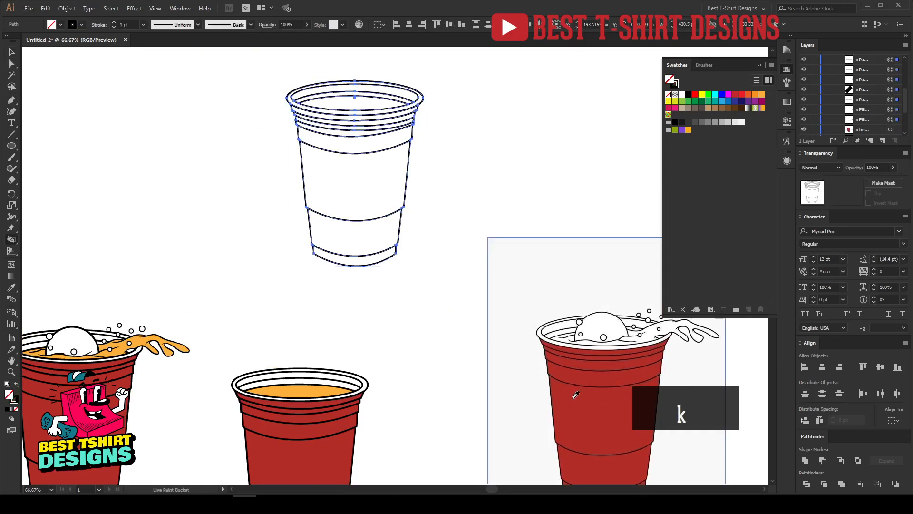
alt+click(599, 396)
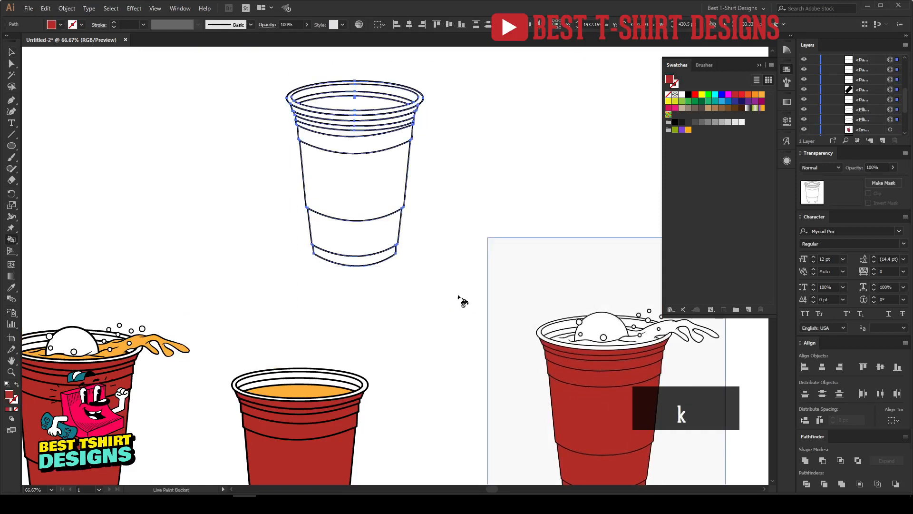
Step: Fill every section of the cup body and the narrow bands beneath the rim with the reference red using Live Paint
click(356, 201)
click(352, 241)
click(352, 261)
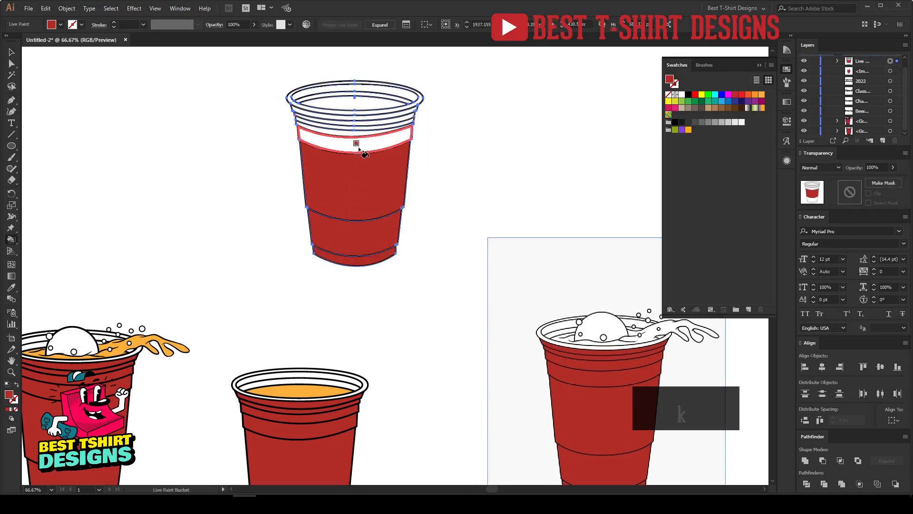
click(357, 145)
click(350, 132)
scroll(347, 111, up, 3)
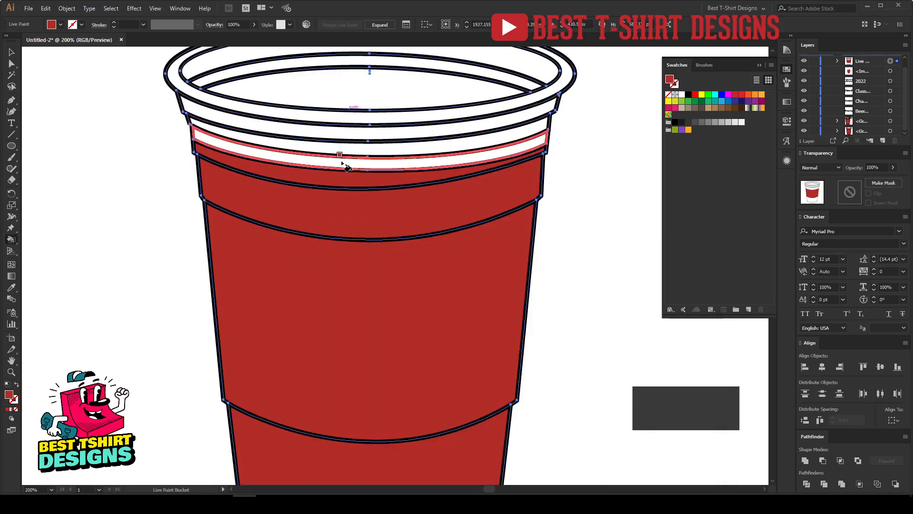
click(347, 148)
click(338, 134)
click(330, 120)
scroll(333, 153, down, 2)
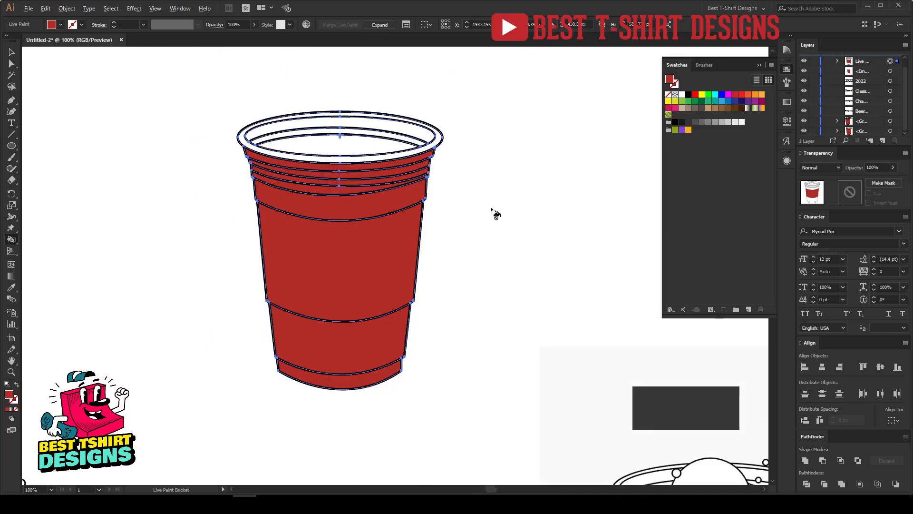
Step: Fill the beer surface inside the cup's rim with the light orange swatch
alt+click(479, 135)
scroll(324, 124, up, 2)
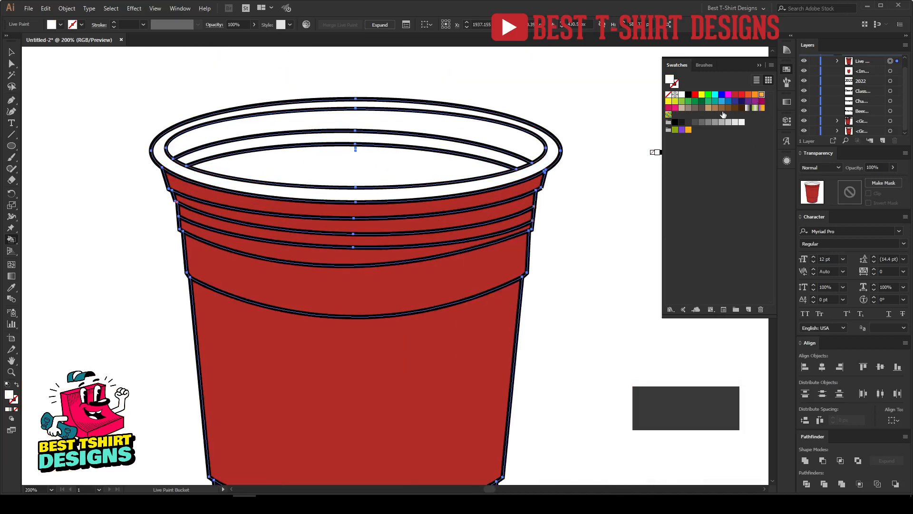
click(762, 94)
click(403, 170)
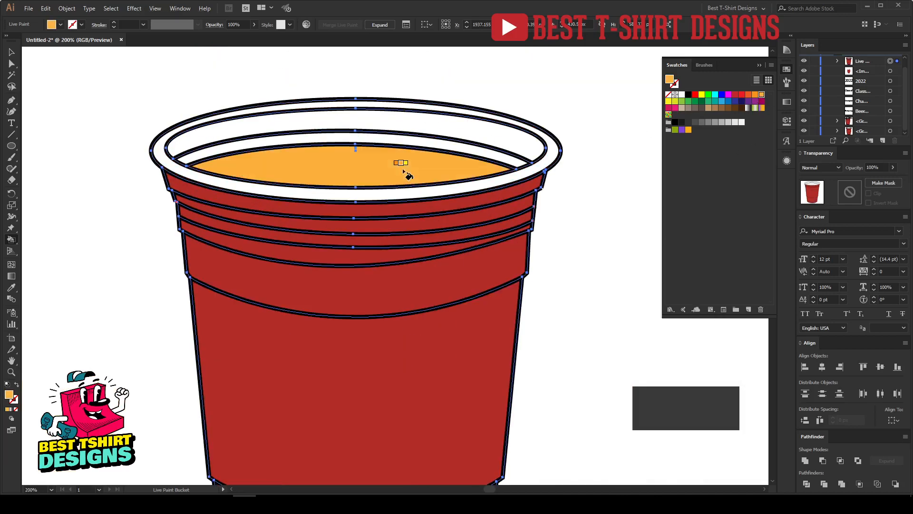
Step: Fill the cup's rim and inner wall areas with light gray and deselect the finished cup
click(735, 122)
click(525, 174)
click(510, 159)
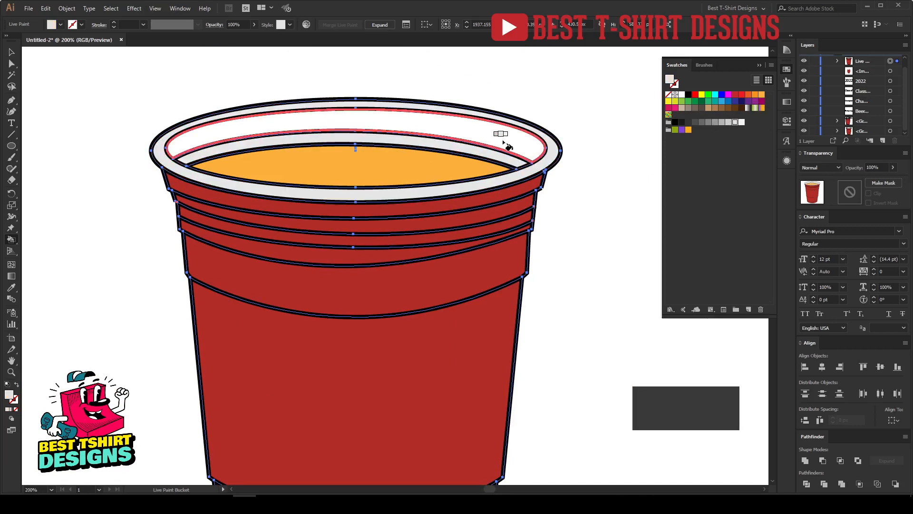
key(ctrl+1)
key(v)
click(541, 218)
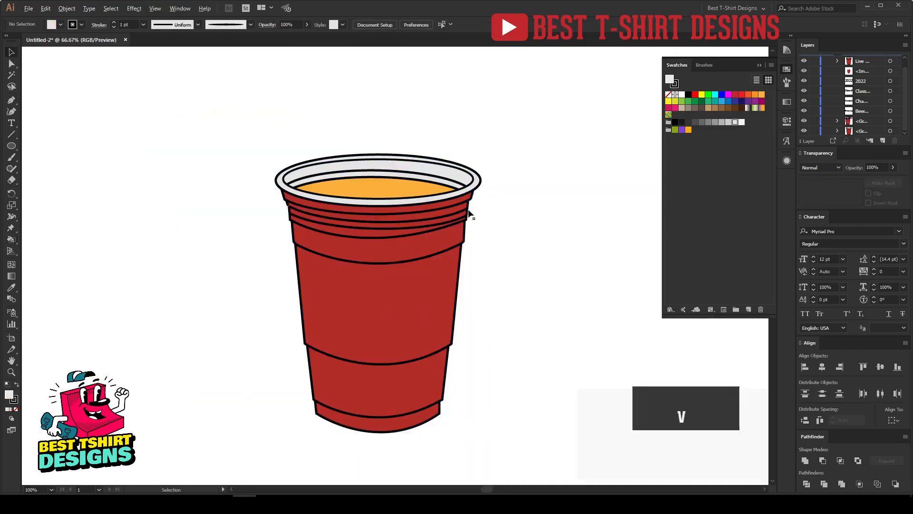
Step: Move the newly colored cup up and to the right, farther above the existing cups, and deselect it
scroll(469, 211, down, 2)
drag(435, 237, 481, 179)
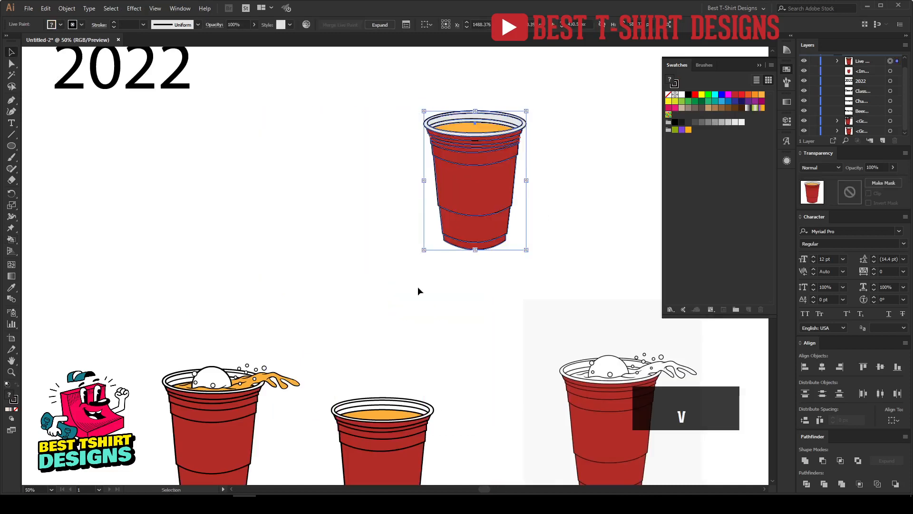
click(502, 300)
drag(505, 302, 363, 201)
scroll(540, 283, up, 1)
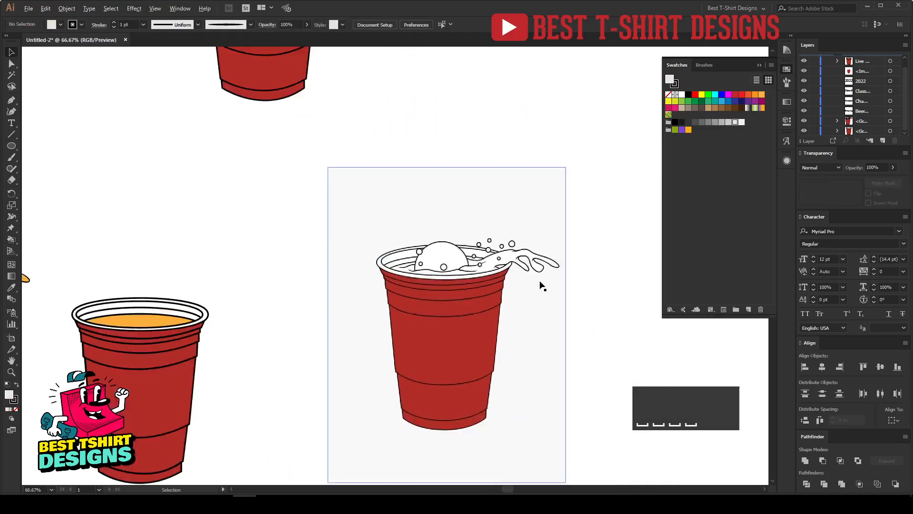
Step: Select the newly colored cup together with the reference image and move both off the artboard
scroll(541, 285, up, 1)
scroll(476, 252, down, 2)
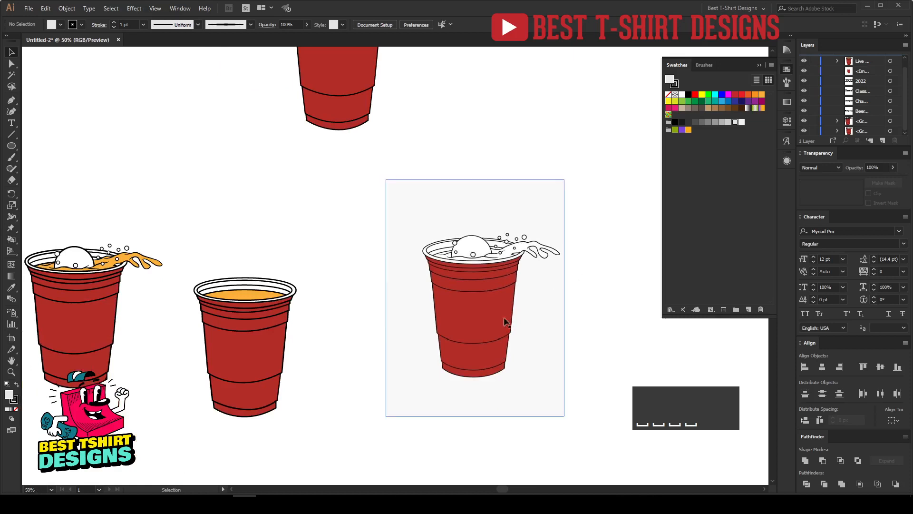
drag(324, 354, 504, 334)
scroll(364, 358, down, 2)
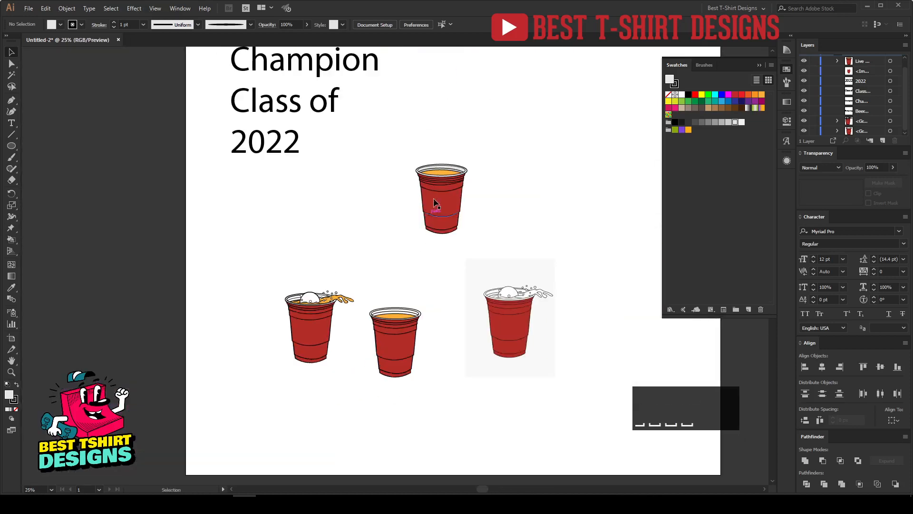
drag(531, 260, 573, 307)
scroll(505, 314, down, 1)
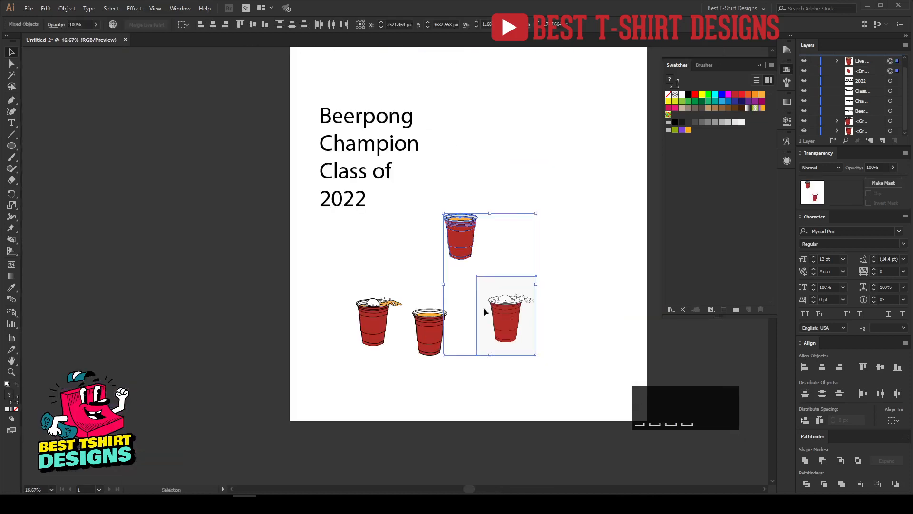
drag(508, 316, 185, 266)
Step: Position the plain beer-filled cup just below the 2022 text, with the ball-splash cup underneath it
scroll(453, 309, up, 2)
drag(302, 346, 455, 209)
drag(480, 205, 207, 391)
key(ctrl+equal)
click(503, 275)
drag(416, 426, 272, 156)
scroll(366, 224, up, 6)
key(space)
drag(321, 206, 268, 206)
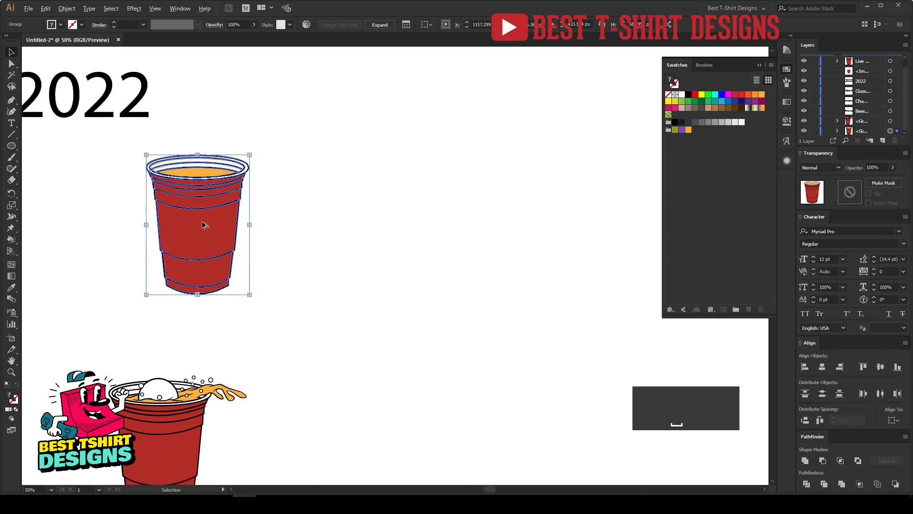
Step: Duplicate the plain cup horizontally and repeat the copy to make an evenly spaced row of four cups
drag(202, 225, 322, 225)
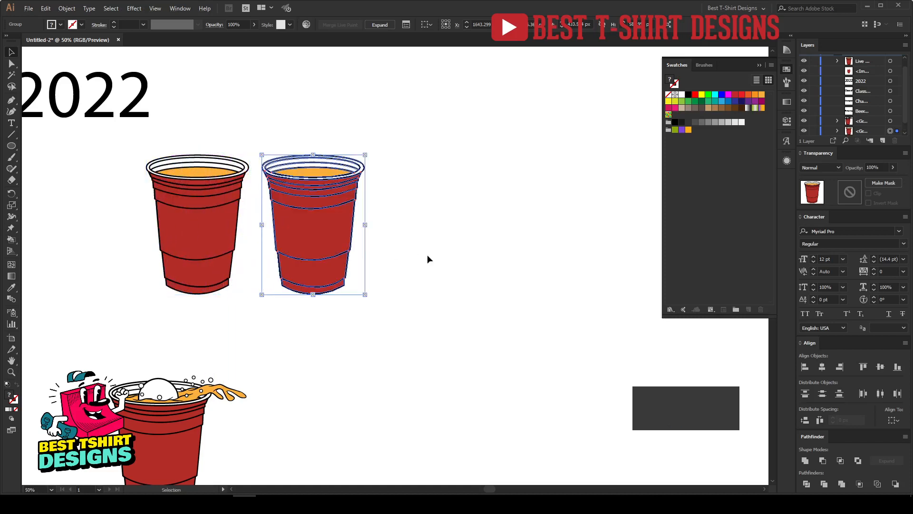
key(ctrl+d)
key(ctrl+d)
scroll(333, 247, down, 1)
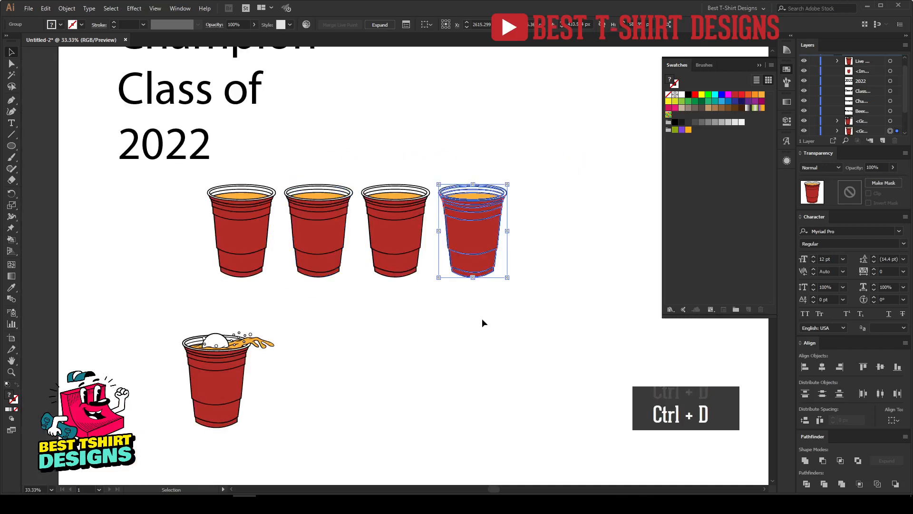
click(481, 318)
scroll(412, 254, up, 1)
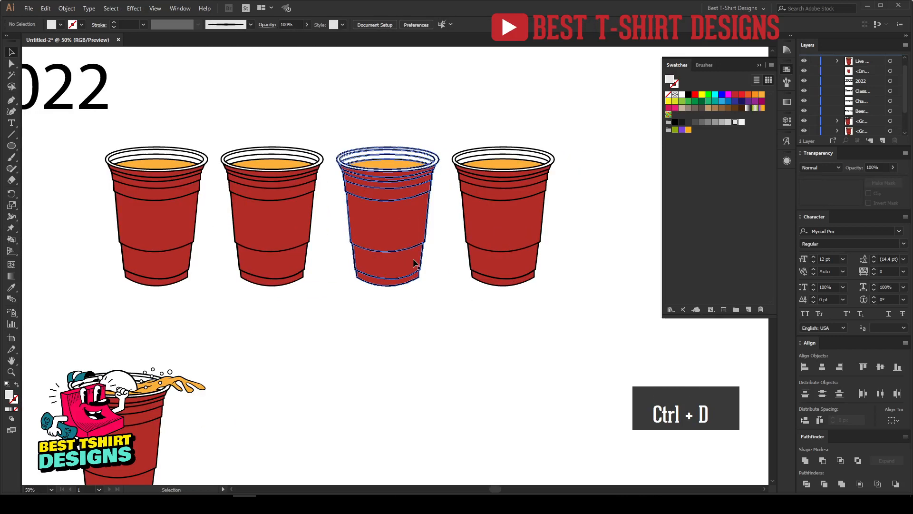
Step: Copy the cup into a second row of three, placed lower and centered over the gaps of the back row
click(513, 218)
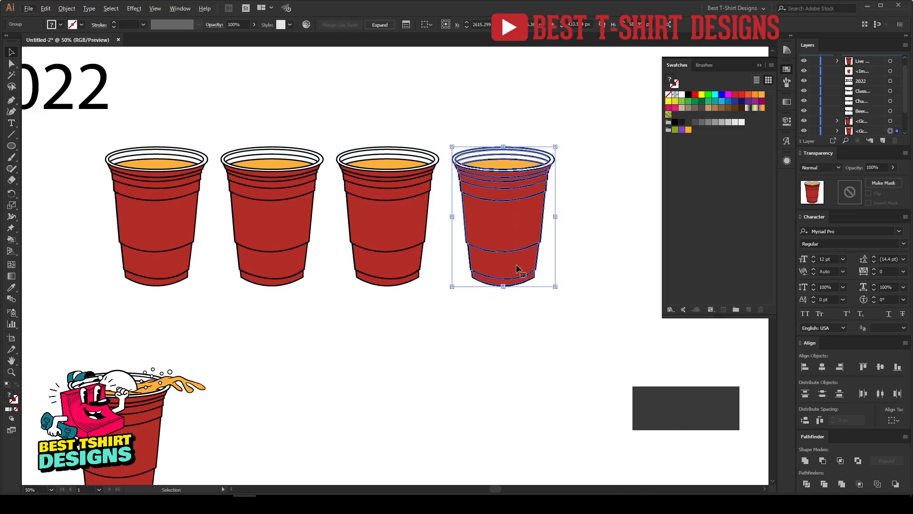
drag(521, 229, 336, 246)
key(ctrl+d)
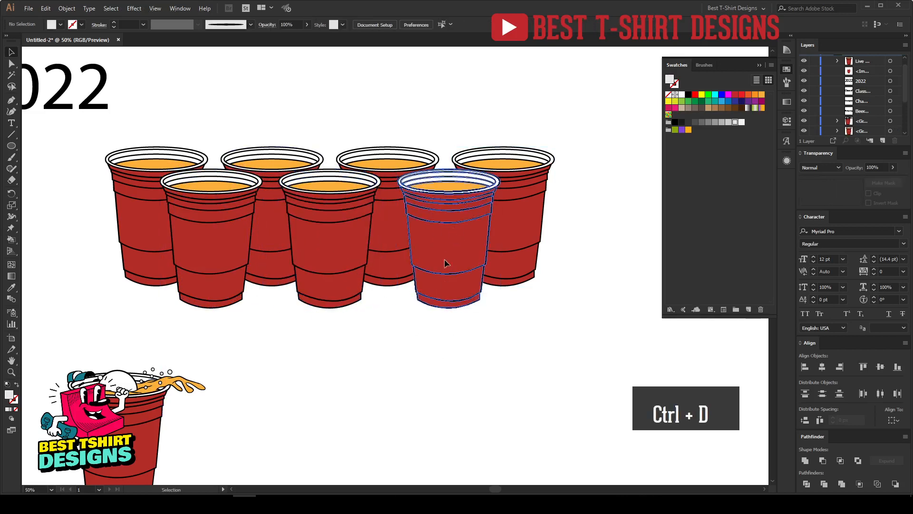
Step: Copy the cup into a third row of two, placed lower in front of the row of three
drag(444, 259, 381, 286)
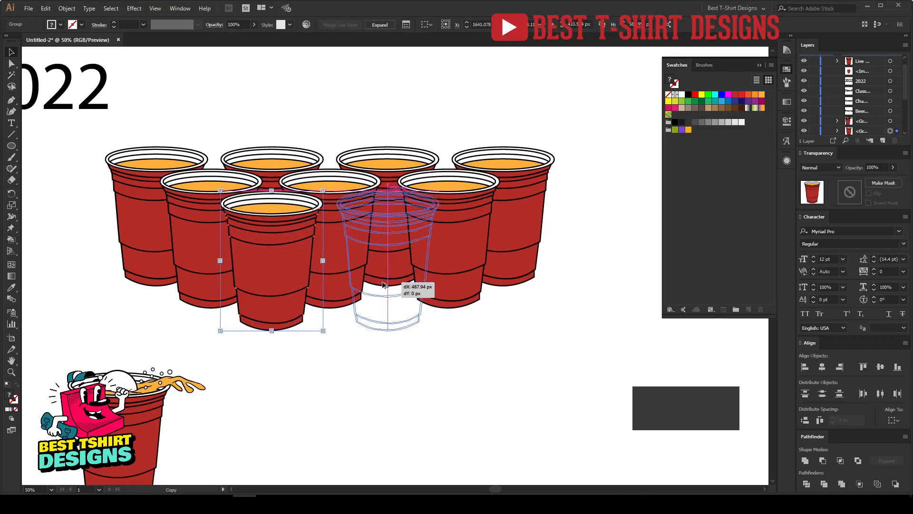
drag(383, 284, 383, 284)
click(299, 355)
Step: Place the ball-splash cup at the front center to complete the triangular arrangement of ten cups
scroll(299, 354, down, 2)
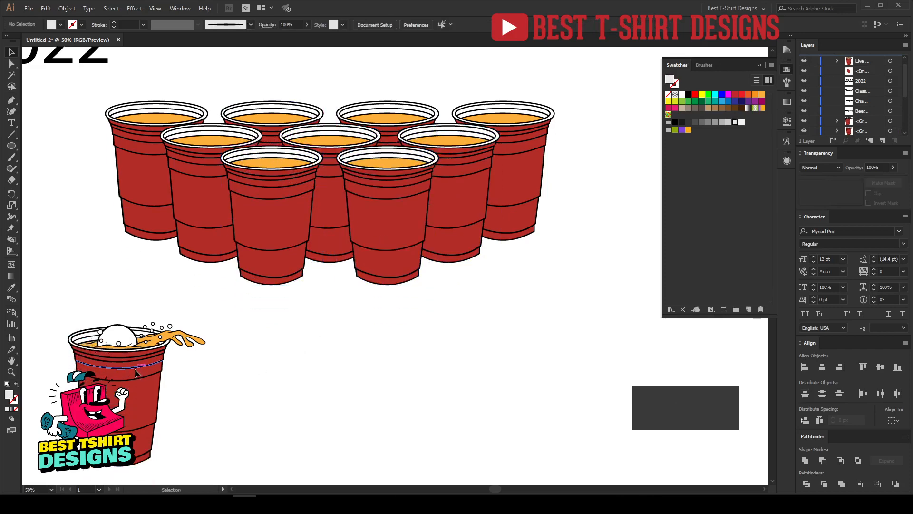
drag(136, 373, 344, 209)
click(454, 329)
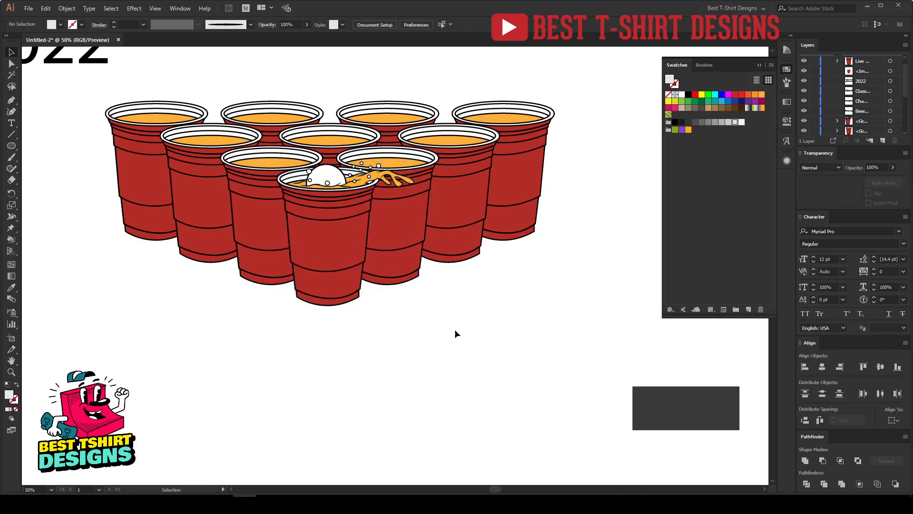
key(ctrl+minus)
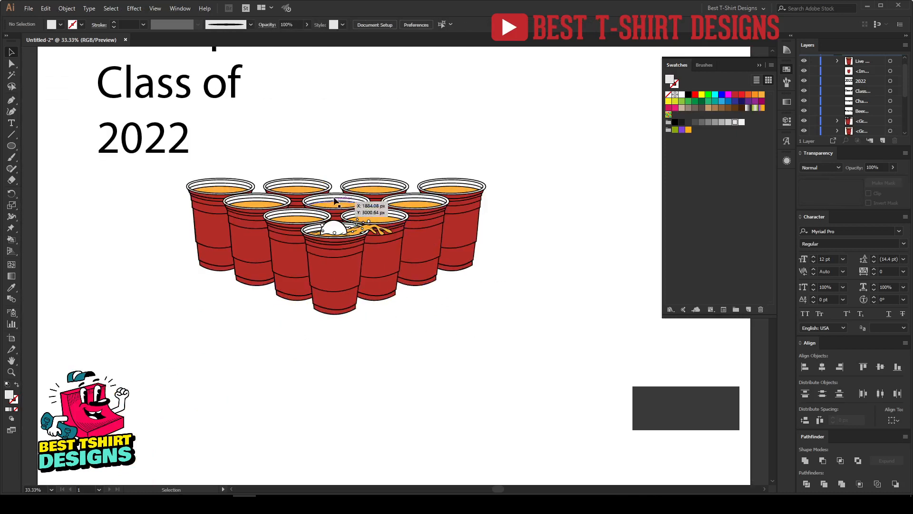
scroll(379, 194, up, 1)
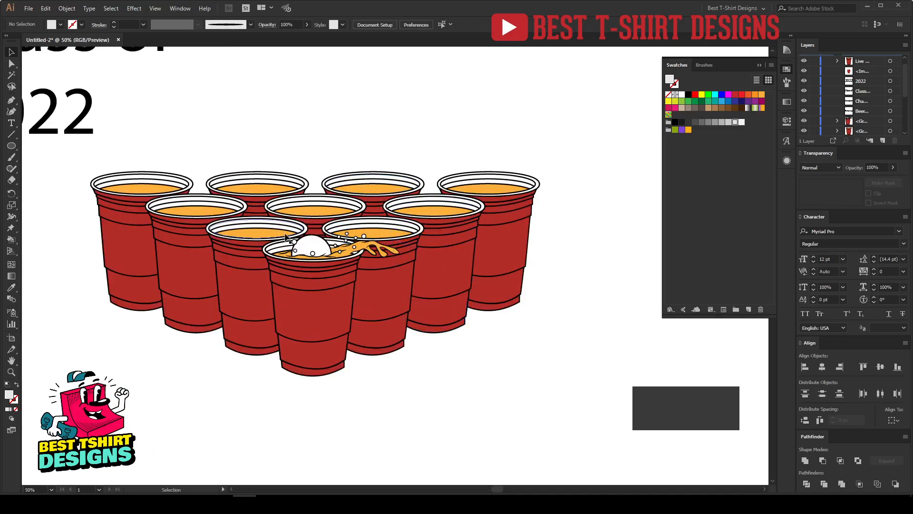
key(ctrl+minus)
key(ctrl+minus)
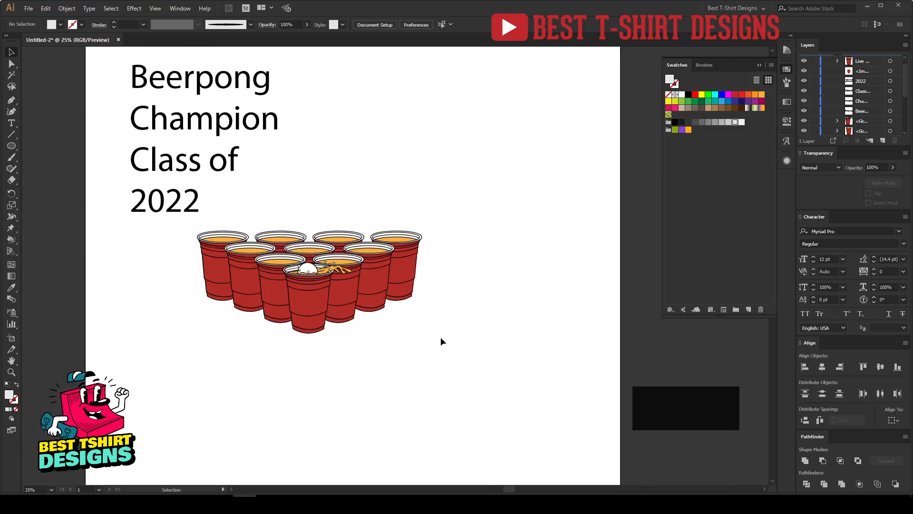
Step: Select all ten cups, group them and move the group lower on the artboard, clear of the text
drag(196, 234, 176, 227)
drag(307, 262, 305, 302)
key(ctrl+g)
click(489, 316)
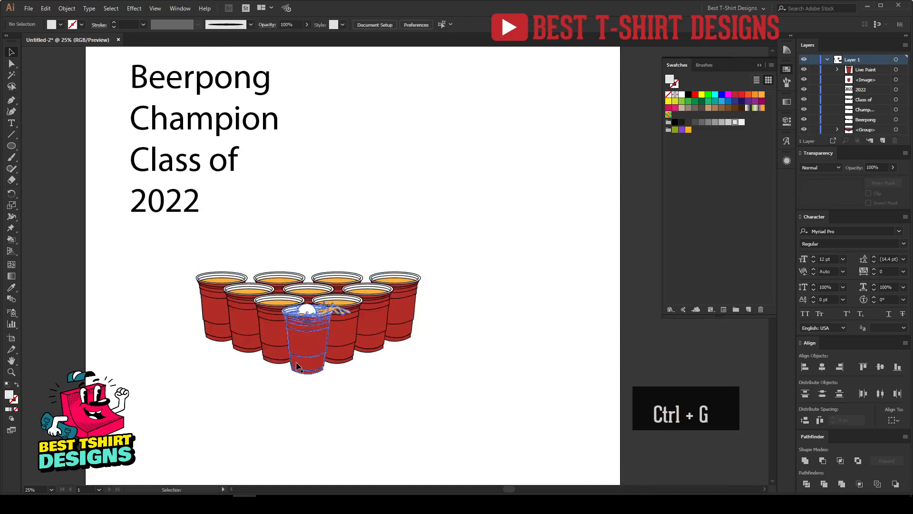
scroll(288, 364, up, 1)
scroll(460, 381, down, 1)
drag(173, 249, 484, 381)
drag(363, 344, 378, 377)
click(413, 412)
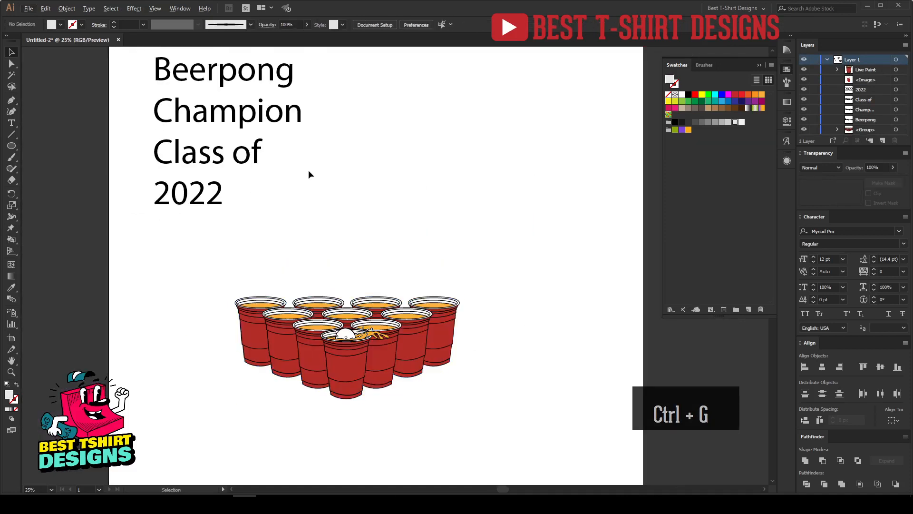
Step: Move the Beerpong text above the cups, change its font to OLD SPORT 02 ATHLETIC NCV and enlarge it to about 413 pt
scroll(308, 170, up, 1)
drag(285, 95, 416, 229)
click(350, 23)
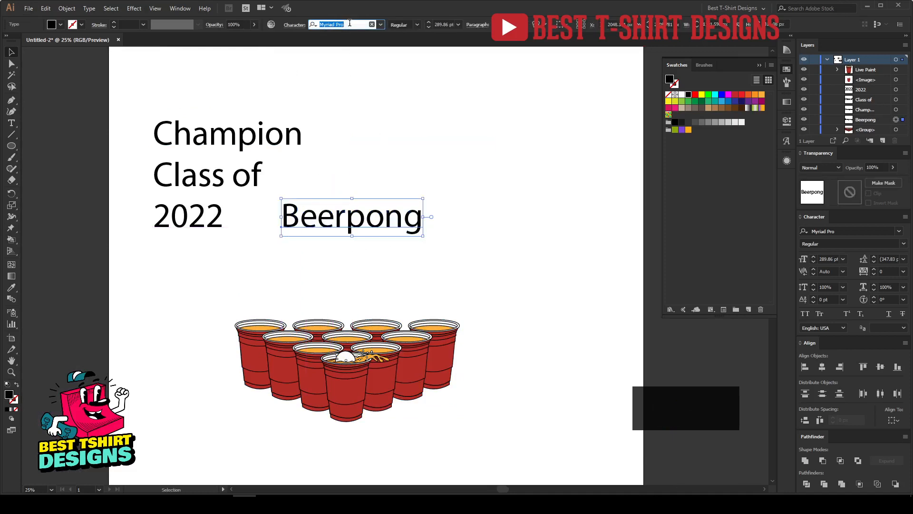
text(old)
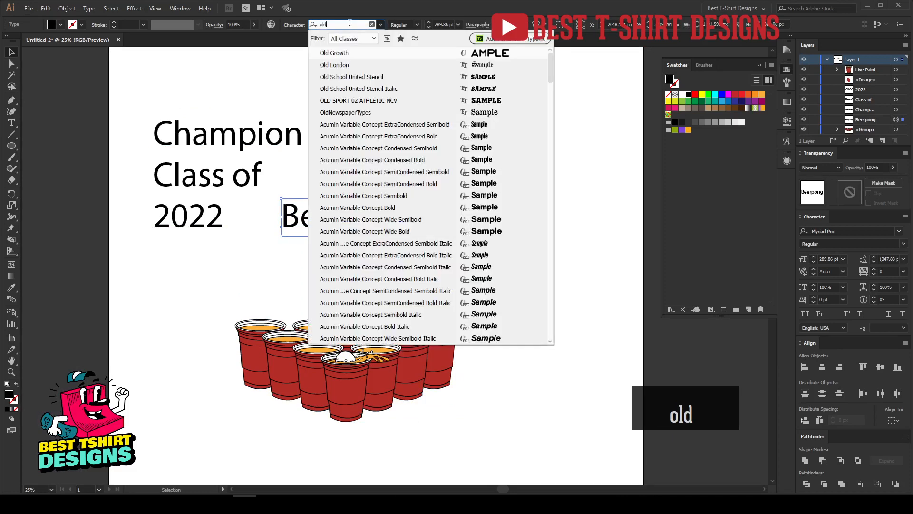
click(492, 101)
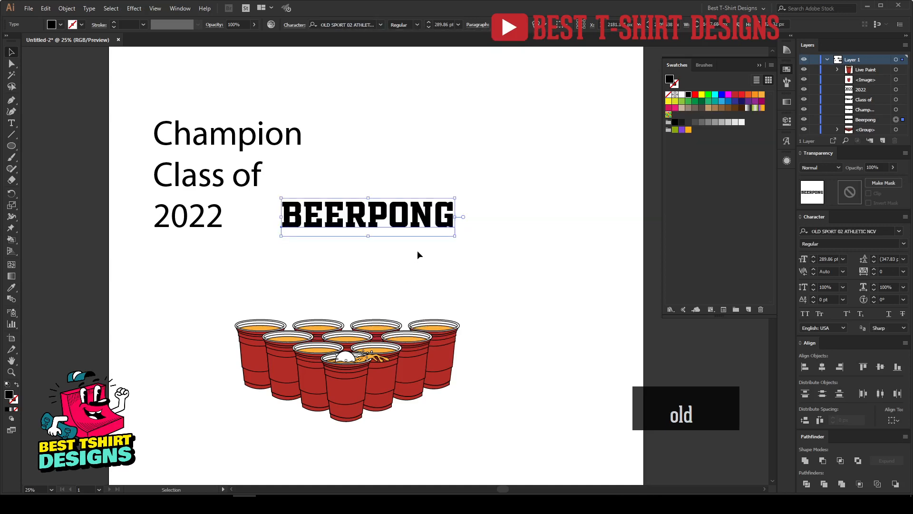
drag(406, 230, 474, 246)
Step: Apply a gentle horizontal Arch warp to the BEERPONG text and nudge the cup group up beneath it
click(134, 8)
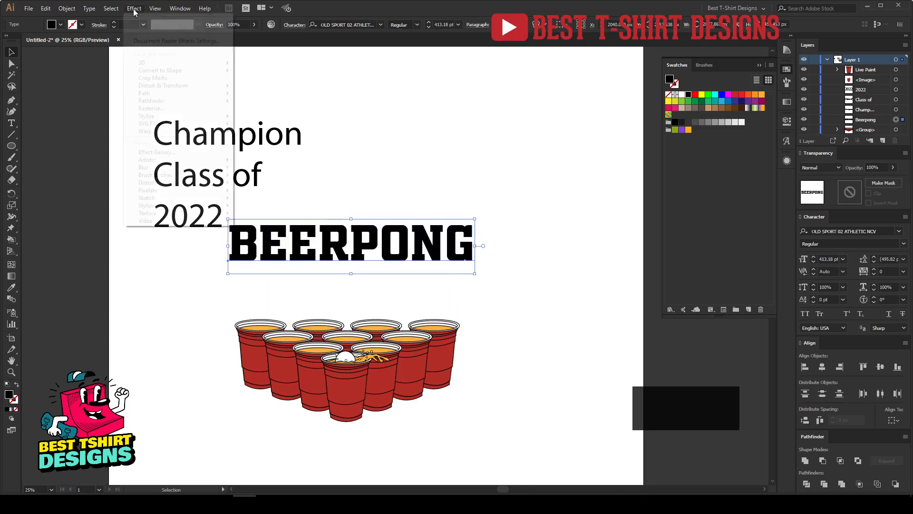
mouse_move(209, 131)
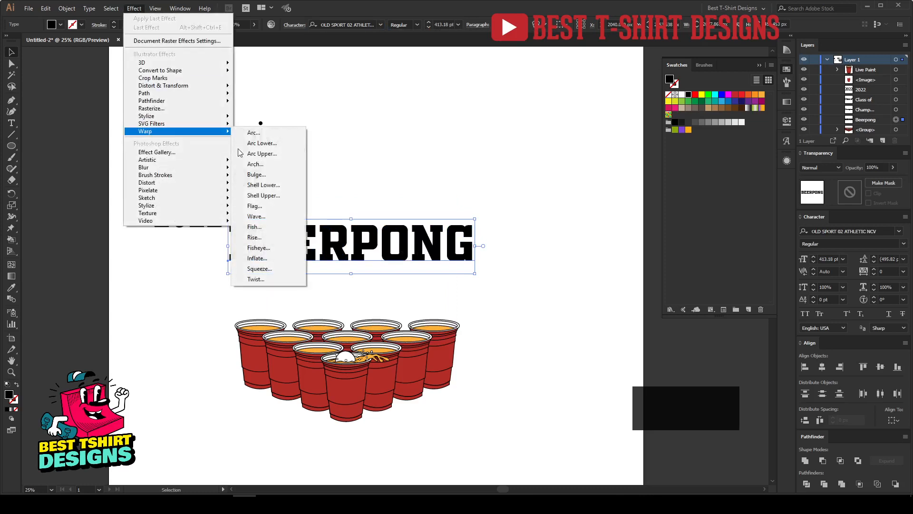
click(278, 165)
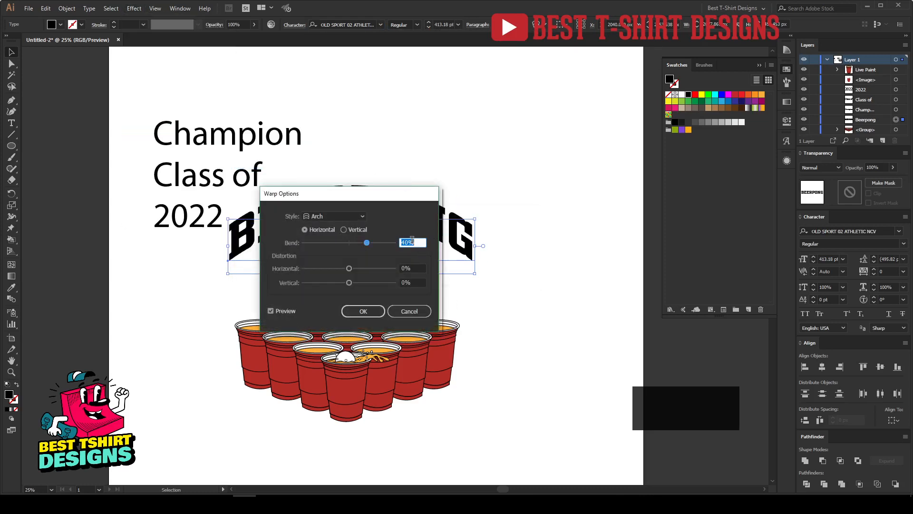
key(Return)
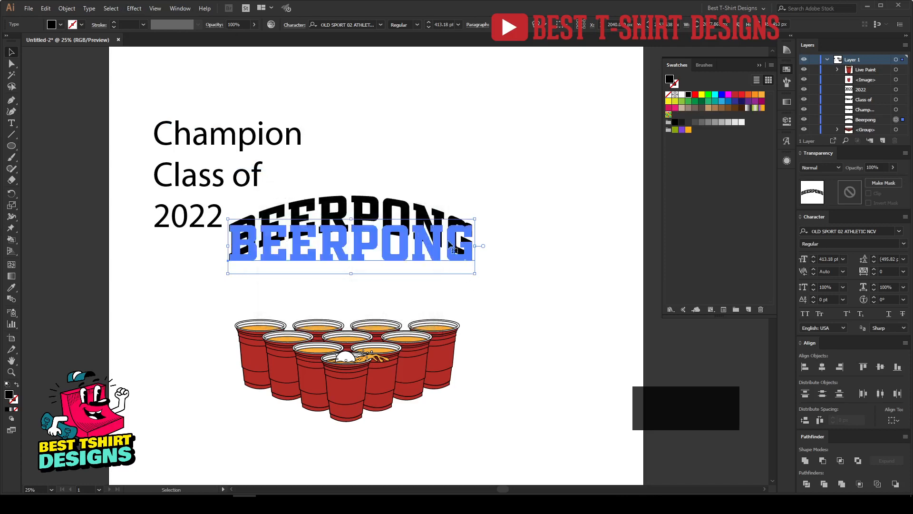
click(519, 212)
drag(384, 356, 389, 346)
Step: Move the Champion text just beneath BEERPONG and change its font to Explorer Script Regular
drag(235, 149, 360, 275)
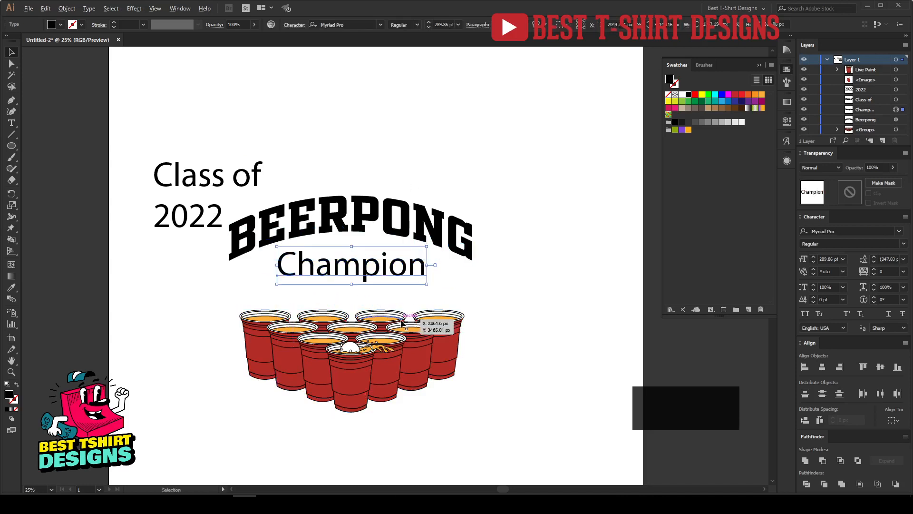
scroll(403, 318, up, 1)
click(332, 24)
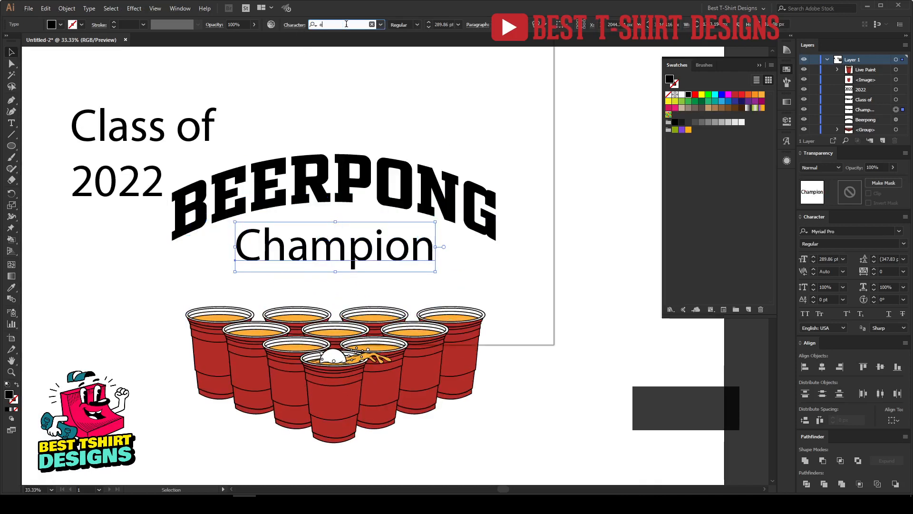
text(ex)
click(485, 88)
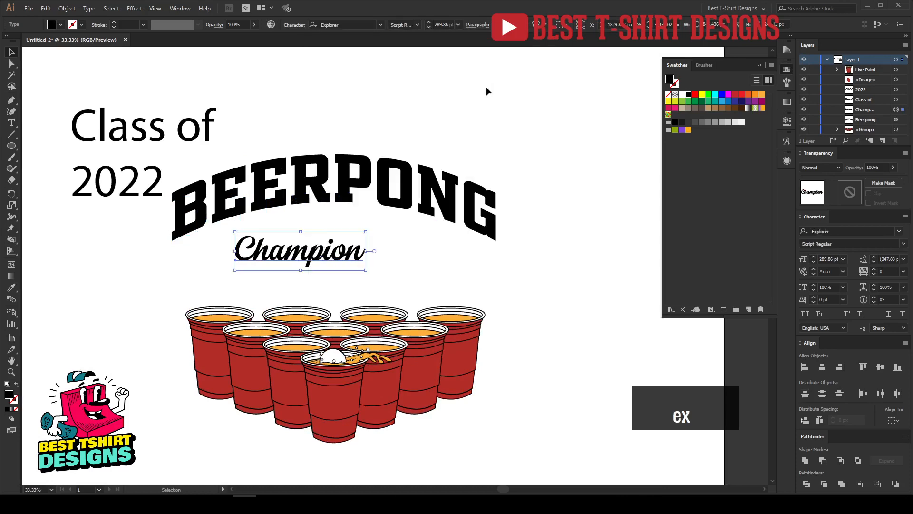
Step: Enlarge the Champion text to about 555 pt and move it below the cups
drag(370, 254, 488, 256)
scroll(357, 251, down, 1)
drag(359, 250, 381, 345)
Step: Convert the Champion text to outlines and deselect it
scroll(356, 374, up, 1)
scroll(370, 398, up, 1)
scroll(356, 295, up, 1)
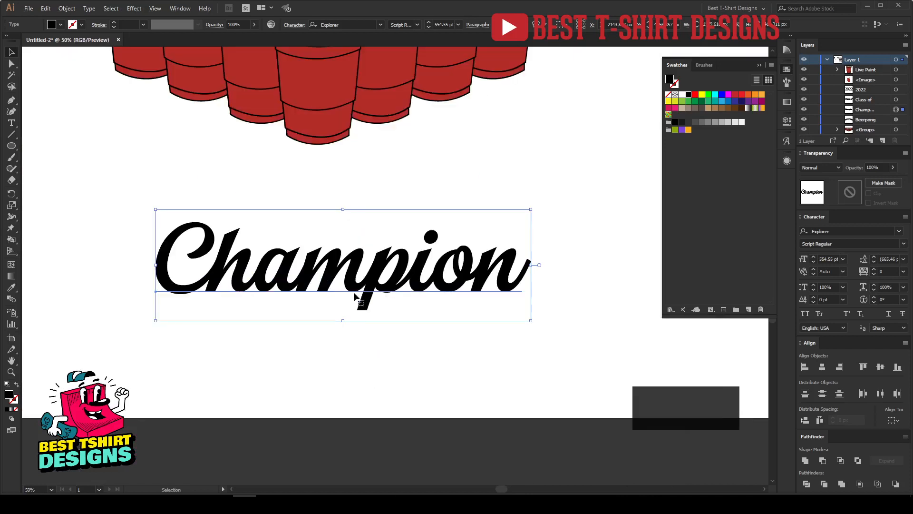
right_click(355, 291)
click(388, 356)
scroll(408, 384, up, 1)
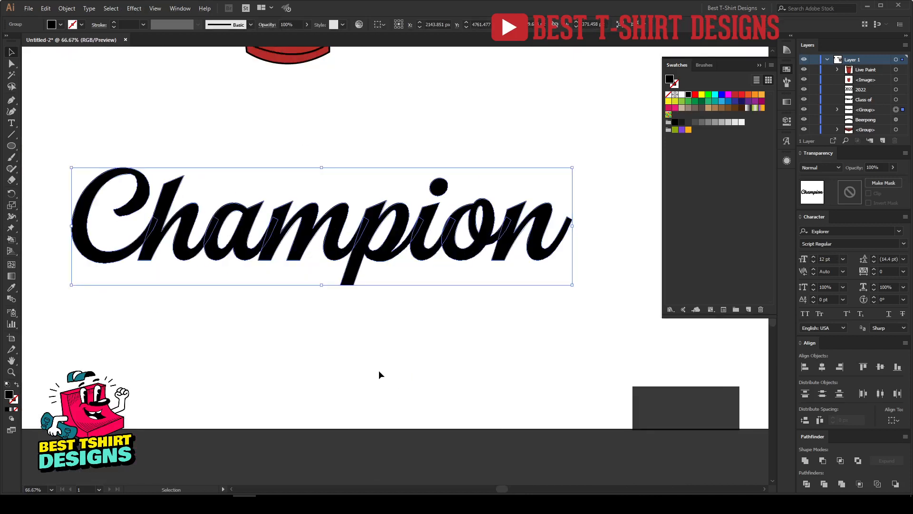
click(379, 372)
Step: Draw an unfilled, black-stroked S-curve with the Pen tool beneath Champion, ending at the tail of the n
drag(275, 293, 307, 289)
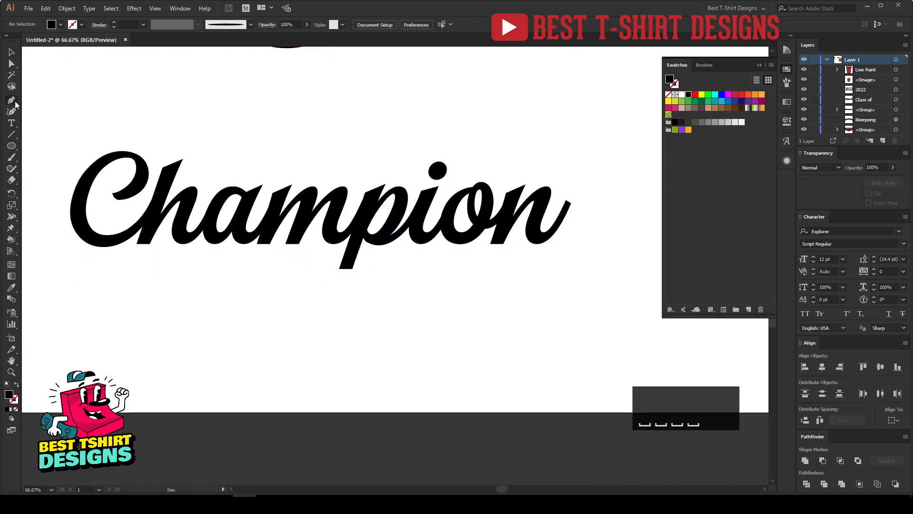
key(shift+x)
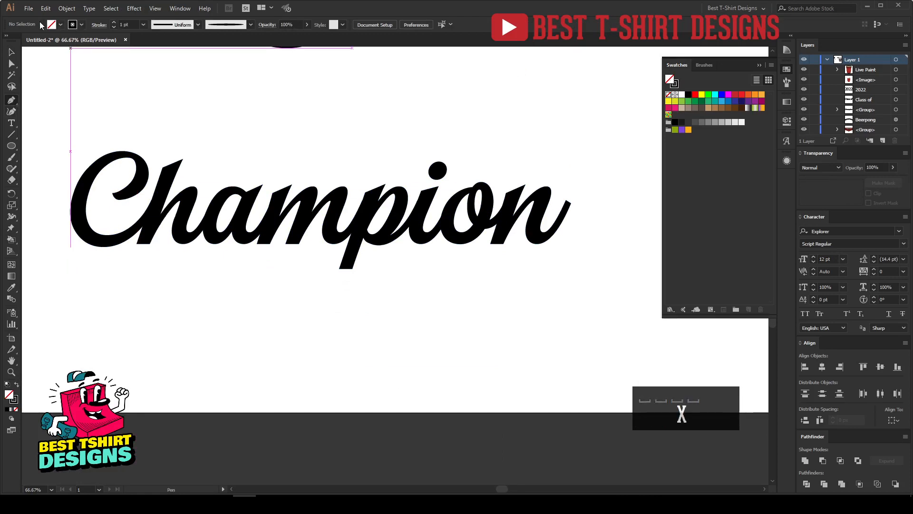
click(126, 314)
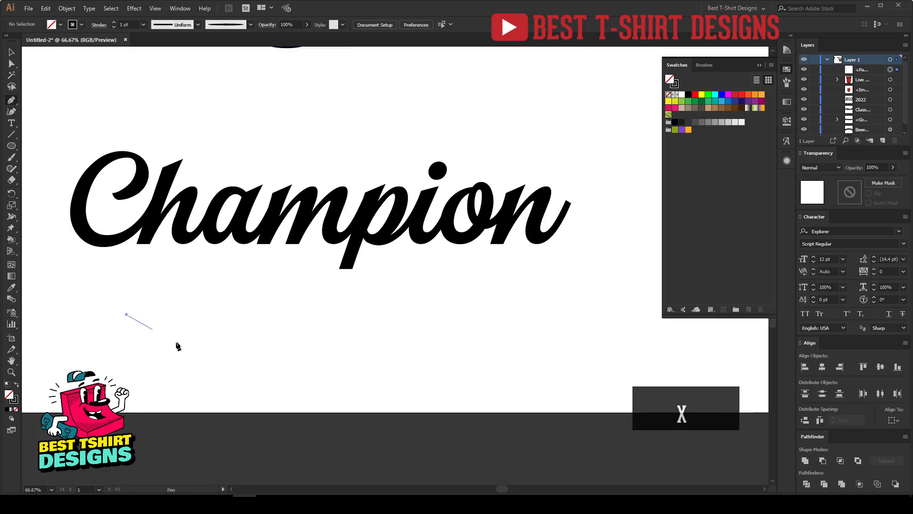
drag(356, 274, 562, 311)
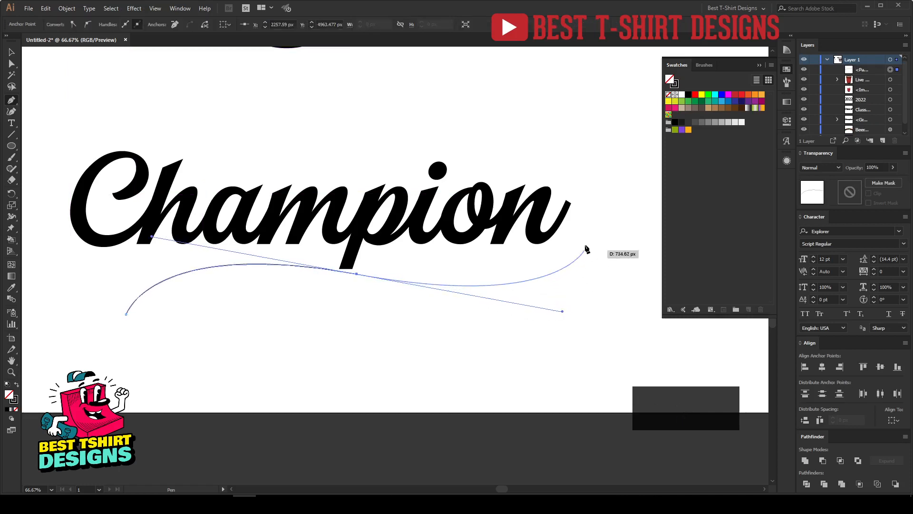
click(563, 208)
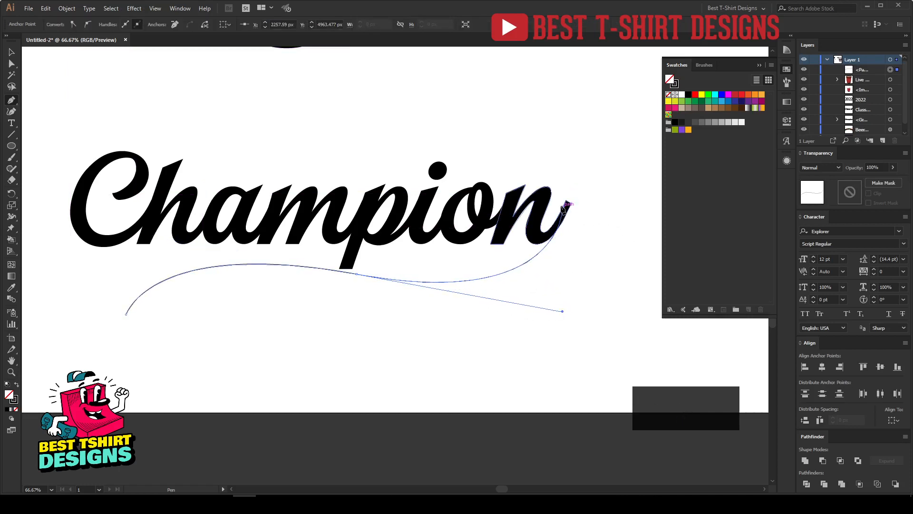
key(v)
click(495, 301)
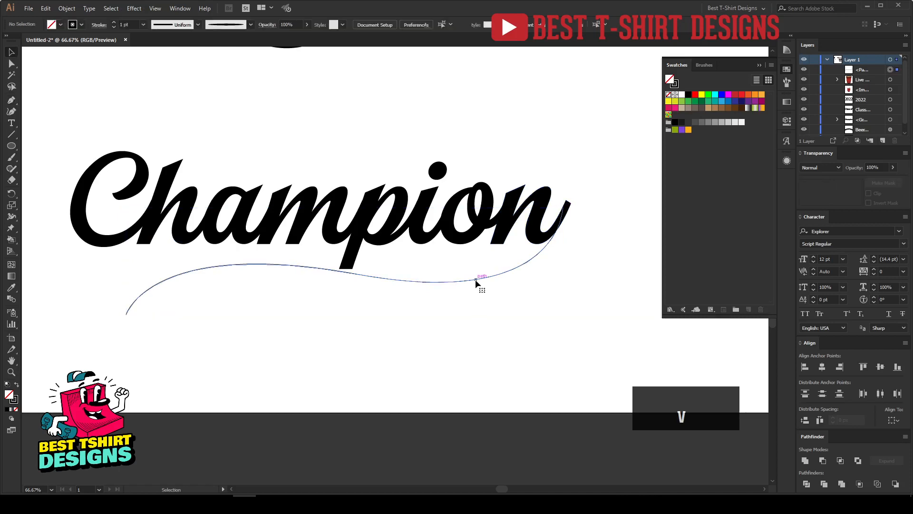
Step: Widen the start of the S-curve to about 129 px with the Width tool, forming a swoosh tapering towards the n
click(475, 283)
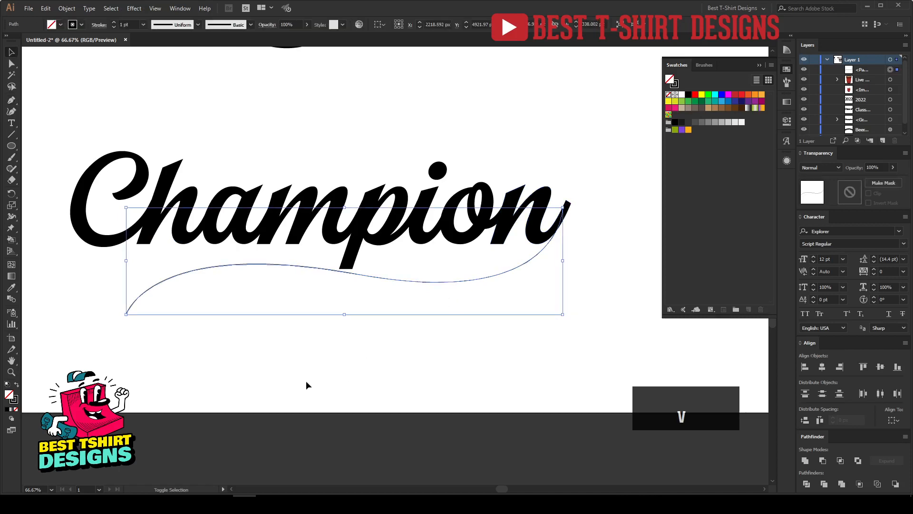
key(shift+w)
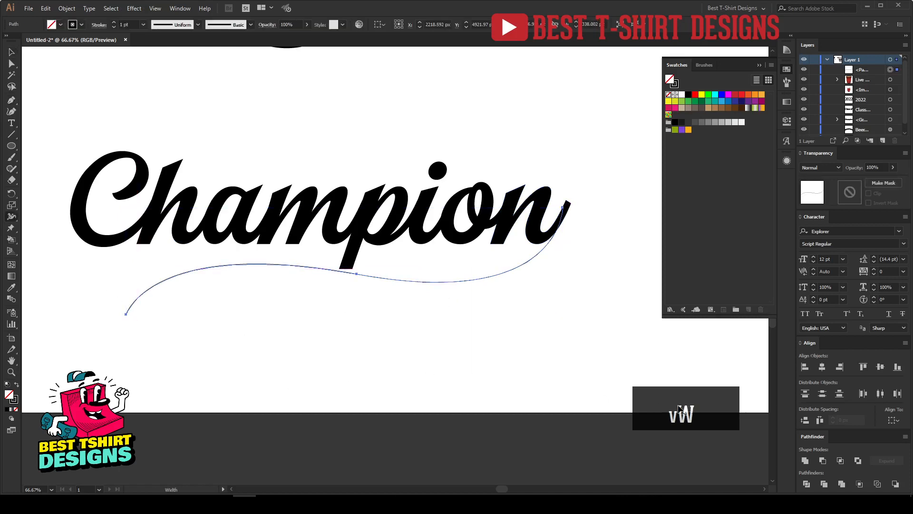
click(18, 217)
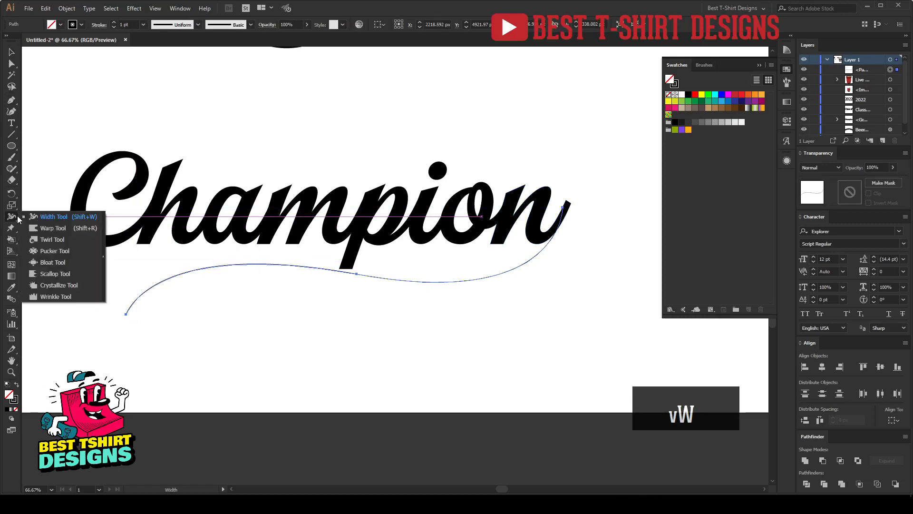
click(50, 218)
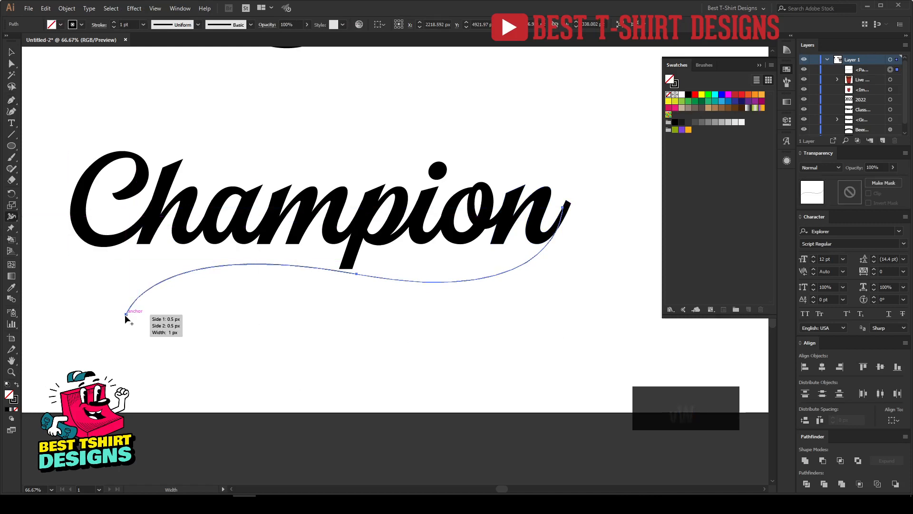
mouse_move(125, 313)
mouse_down()
mouse_move(144, 329)
mouse_move(147, 322)
mouse_up()
scroll(564, 204, up, 3)
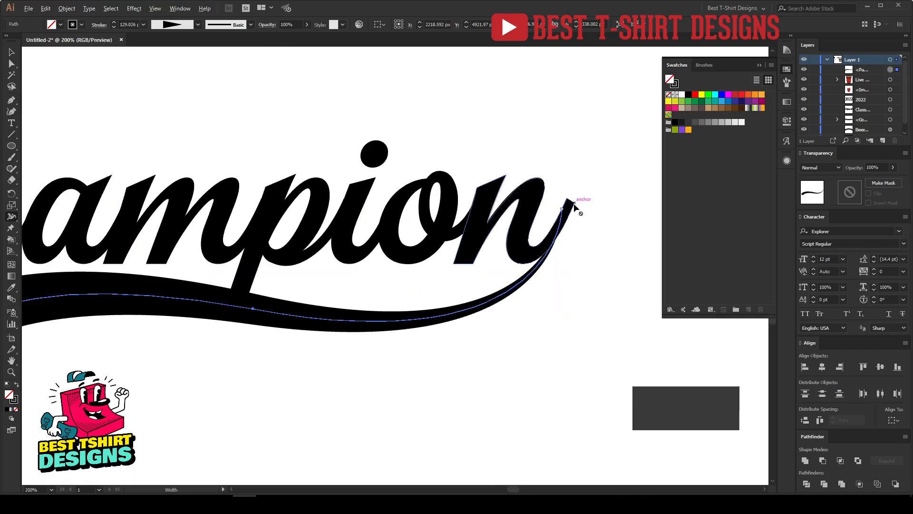
scroll(574, 205, up, 3)
drag(551, 219, 499, 219)
scroll(499, 217, down, 5)
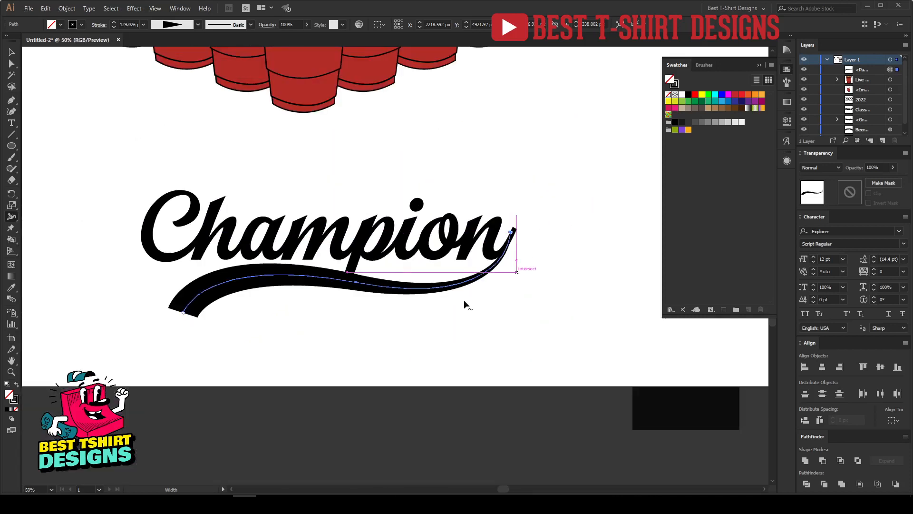
Step: Adjust the swoosh's end anchor and middle curve handle so its thin end blends into the tail of the n
key(v)
click(425, 313)
click(429, 291)
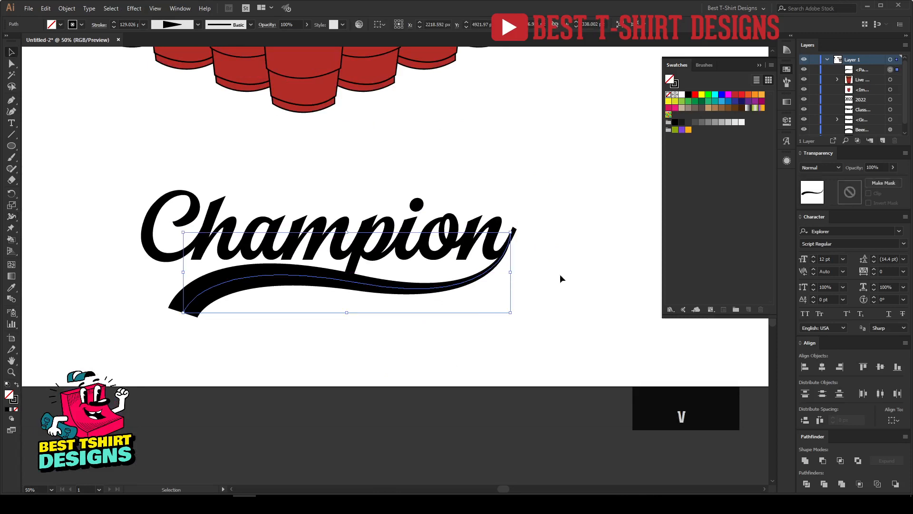
key(a)
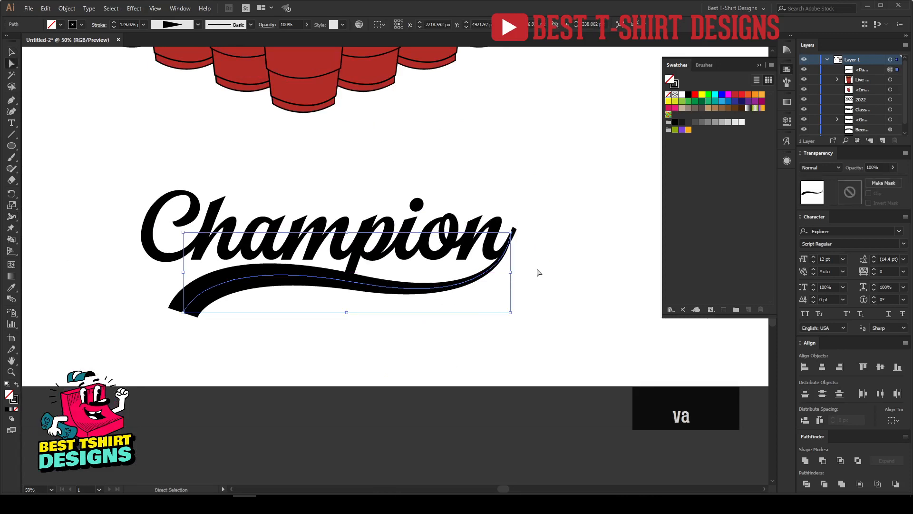
scroll(505, 268, up, 1)
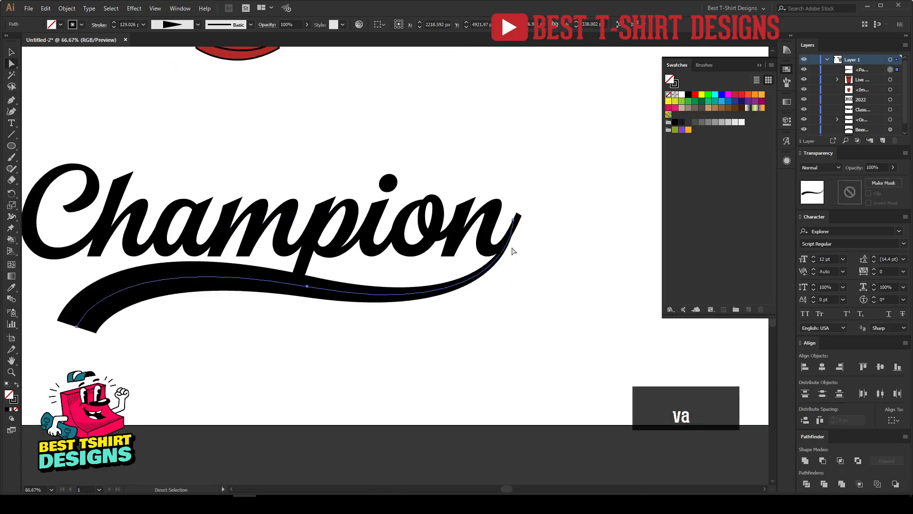
click(513, 219)
drag(513, 220, 508, 220)
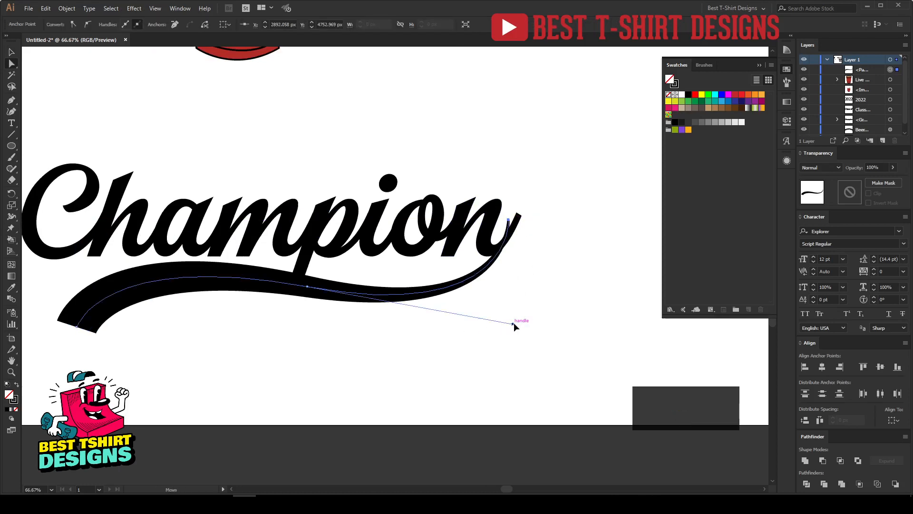
drag(514, 323, 521, 326)
key(v)
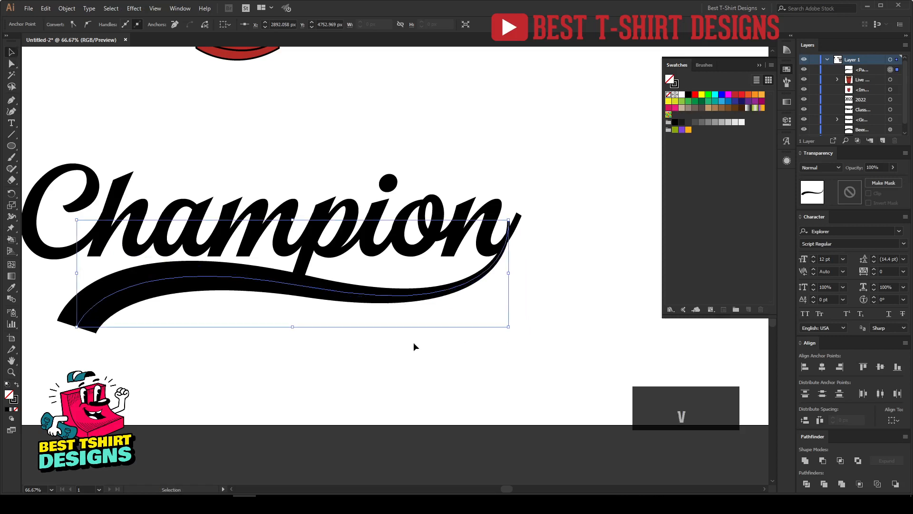
click(413, 342)
Step: Expand the appearance of the swoosh stroke into a filled shape
scroll(413, 341, down, 1)
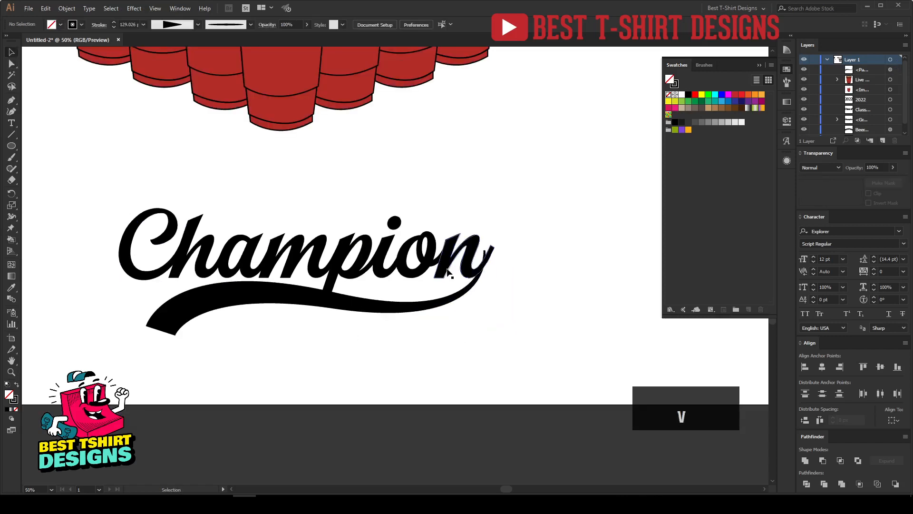
click(436, 303)
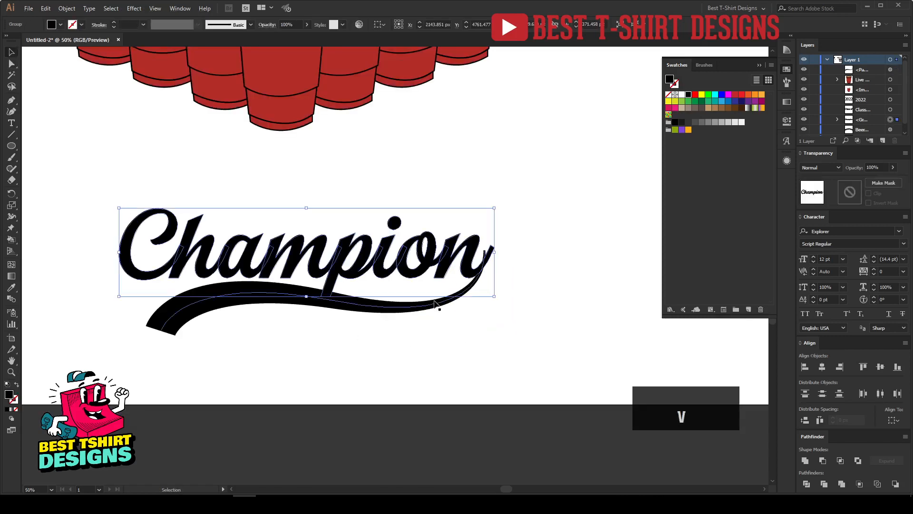
click(66, 8)
click(85, 118)
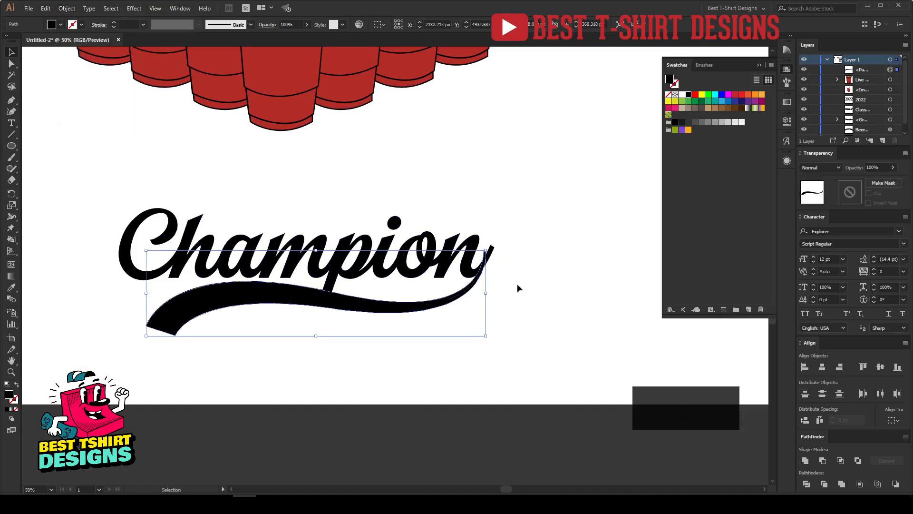
Step: Select the swoosh and lettering, trim the n's overhanging tail with Shape Builder, and deselect everything
shift+click(408, 257)
key(shift+m)
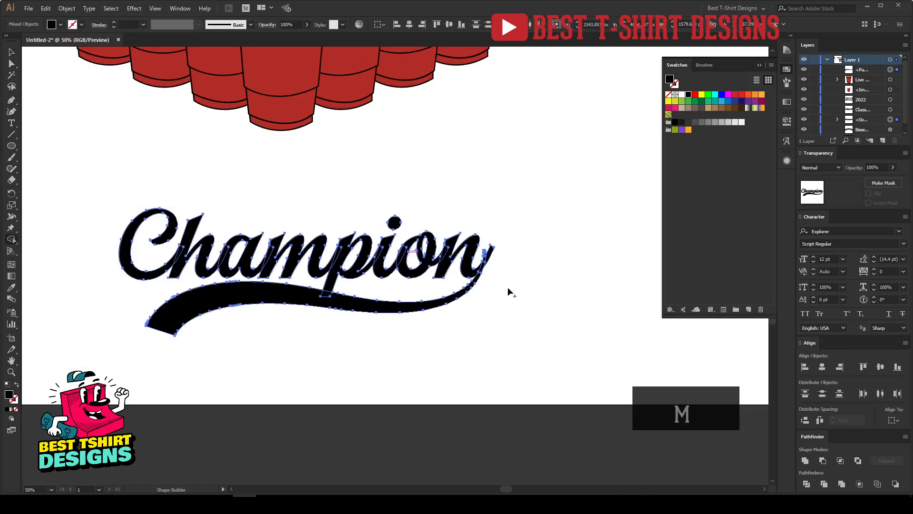
scroll(492, 252, up, 4)
click(487, 241)
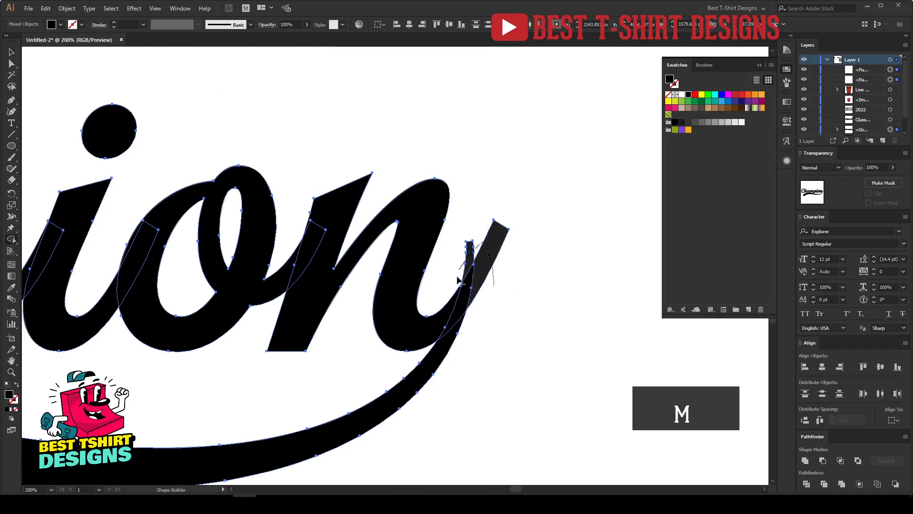
scroll(546, 215, down, 3)
key(v)
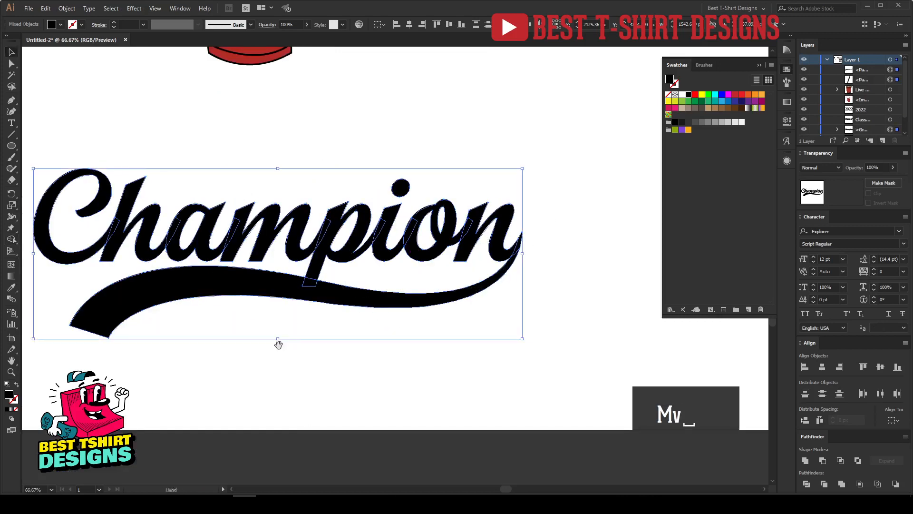
drag(277, 343, 356, 343)
key(ctrl+shift+a)
Step: Cut a concave curve into the wide end of the swoosh using a greatly enlarged Eraser
drag(490, 333, 469, 330)
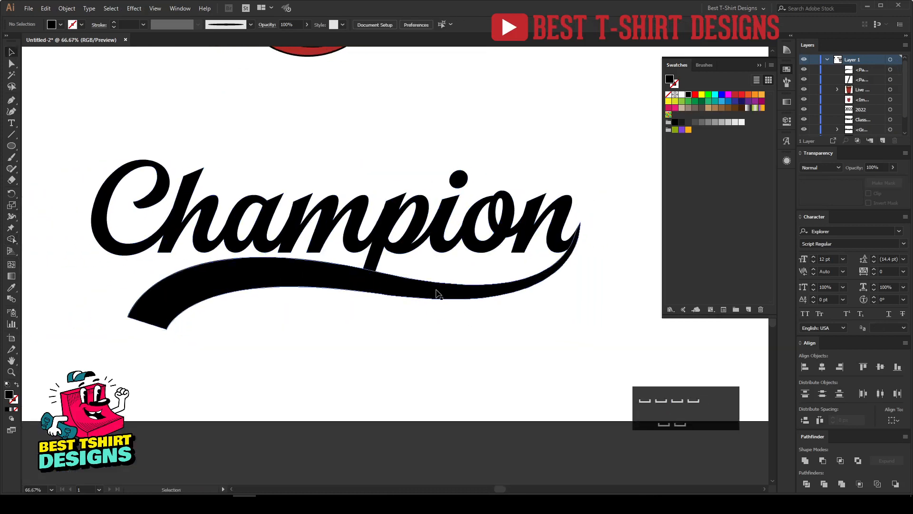
click(434, 292)
key(shift+e)
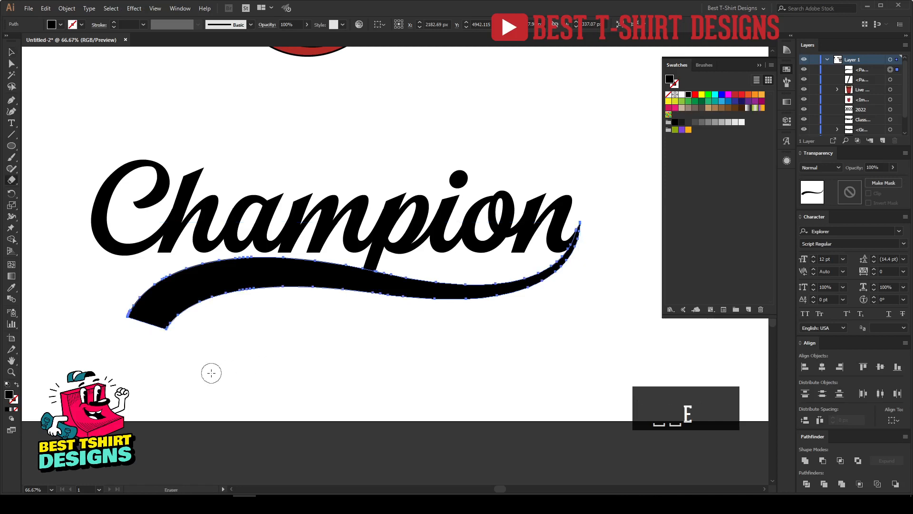
key(bracketright)
key(bracketright)
key(bracketright)
key(bracketright)
key(bracketright)
key(bracketright)
key(bracketright)
key(bracketright)
key(bracketright)
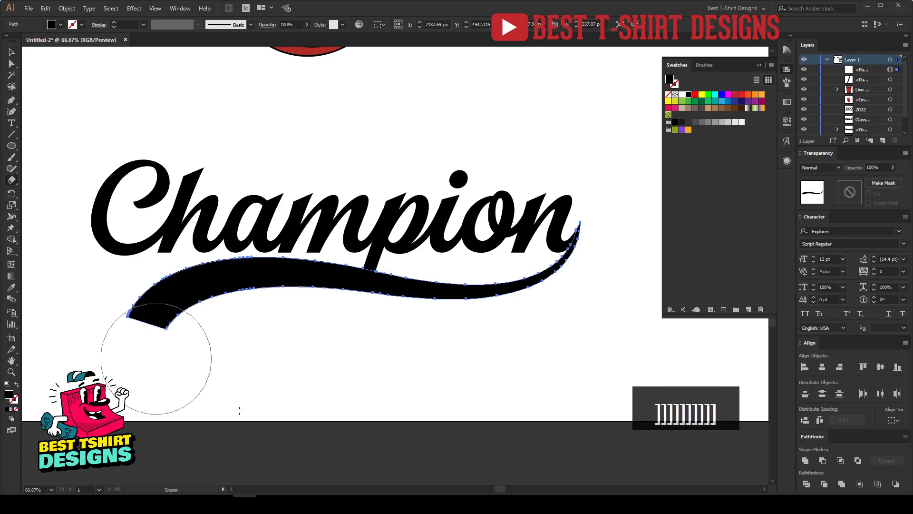
drag(156, 358, 351, 381)
key(v)
click(378, 350)
key(space)
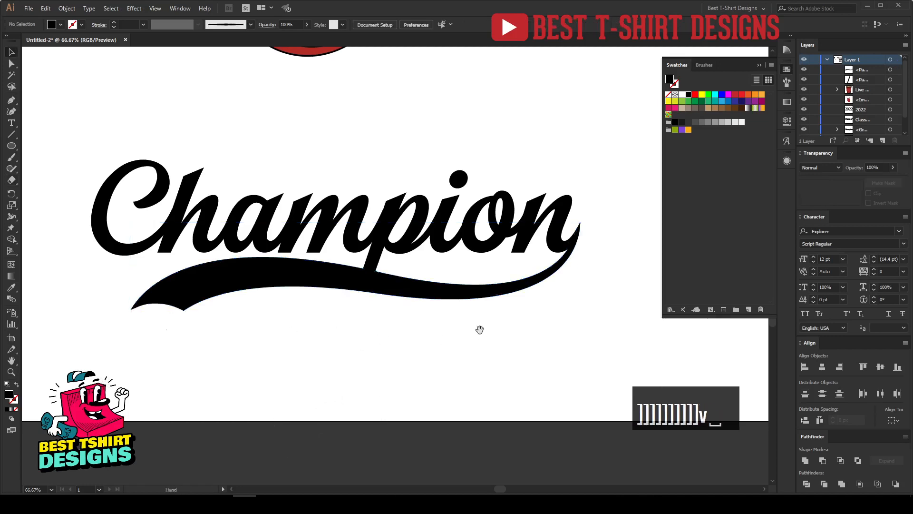
Step: Isolate the letter p inside the Champion lettering and offset its path by 10 px with miter joins
drag(479, 329, 454, 330)
click(366, 245)
click(366, 245)
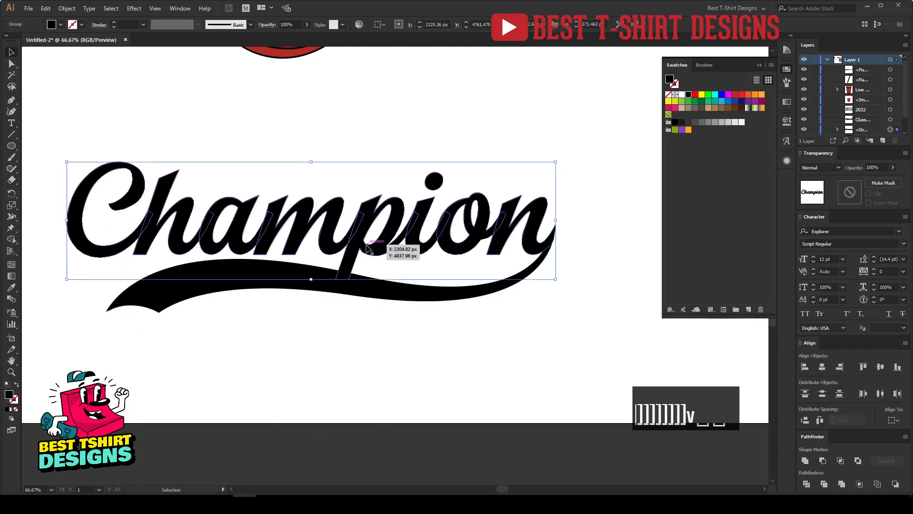
scroll(353, 257, up, 1)
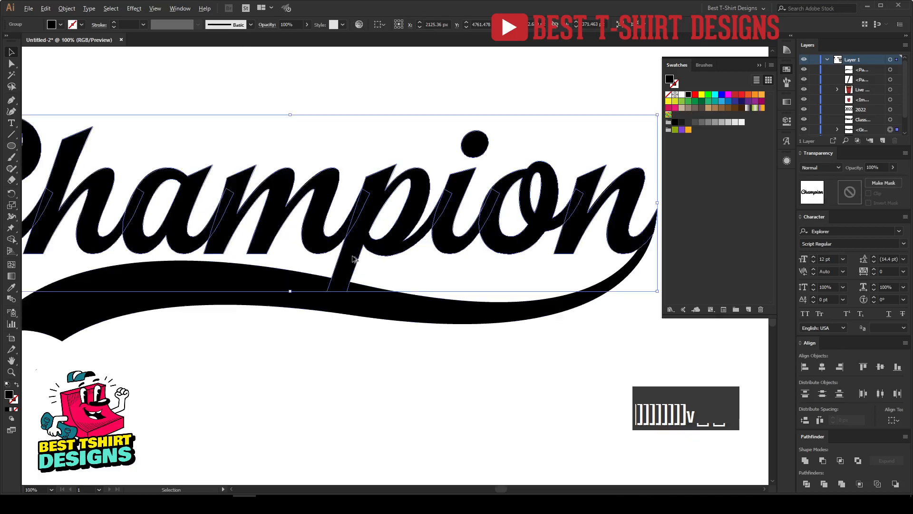
double_click(351, 259)
click(350, 260)
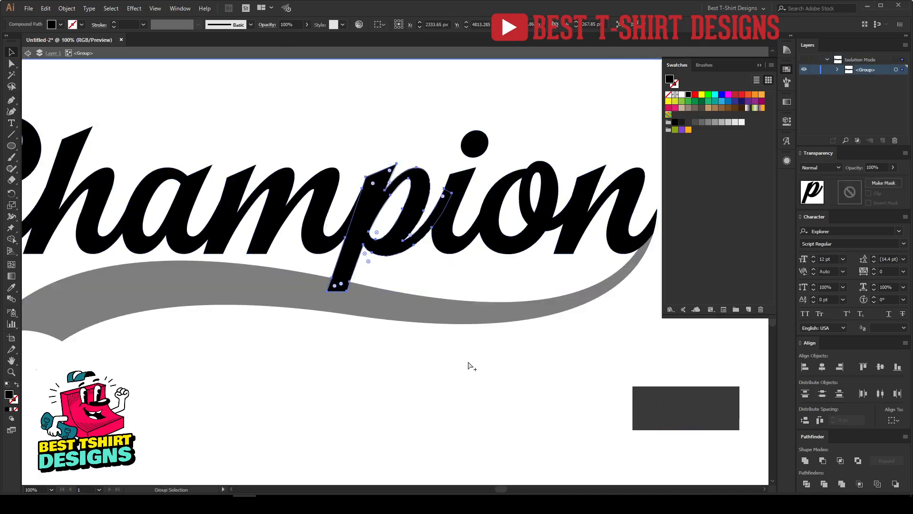
key(ctrl+alt+f)
click(478, 118)
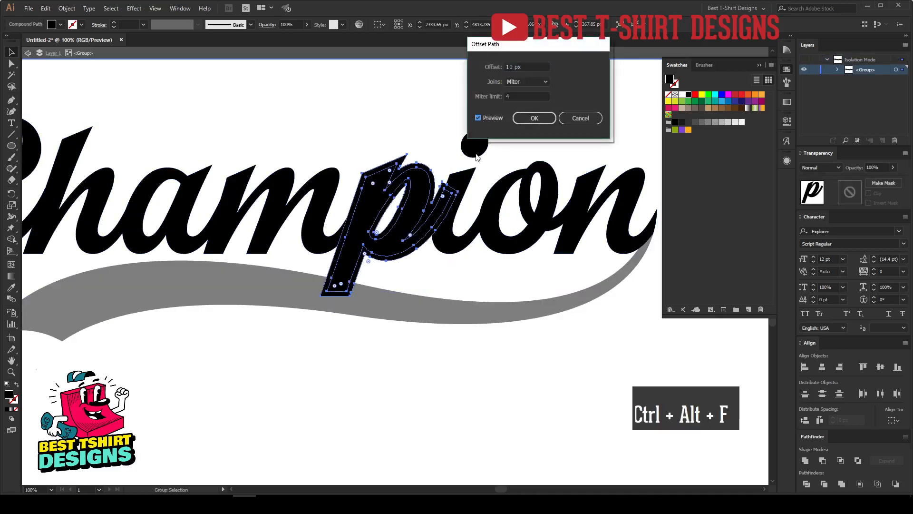
click(534, 118)
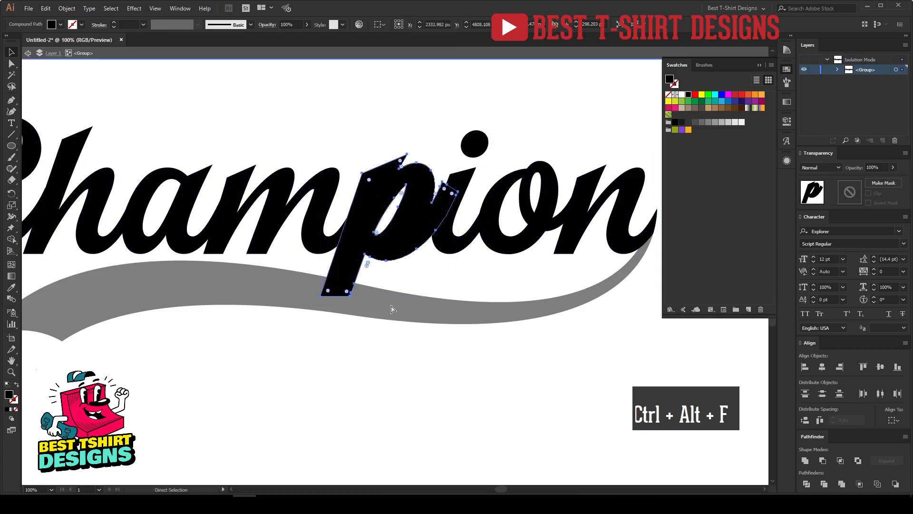
Step: Cut the offset p out of the lettering group, paste it in front of the swoosh and subtract it from the swoosh
key(ctrl+x)
double_click(385, 341)
key(v)
click(390, 312)
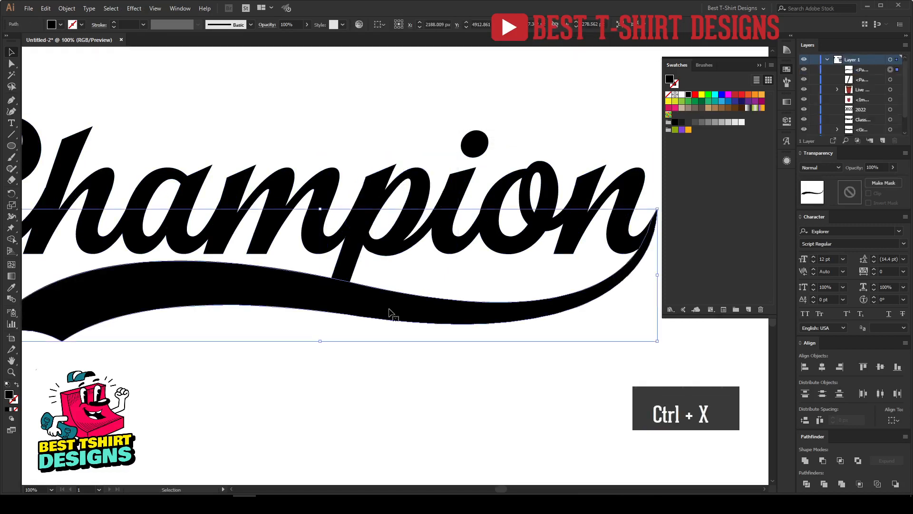
key(ctrl+f)
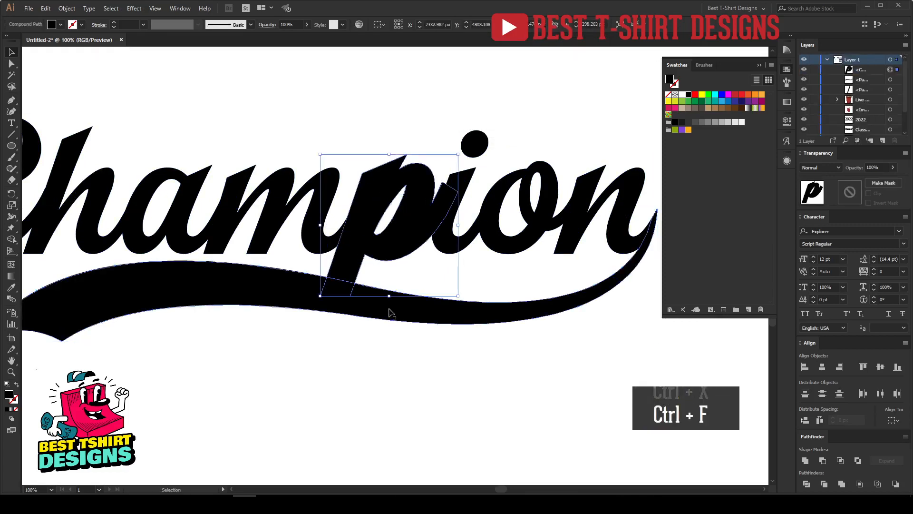
shift+click(390, 313)
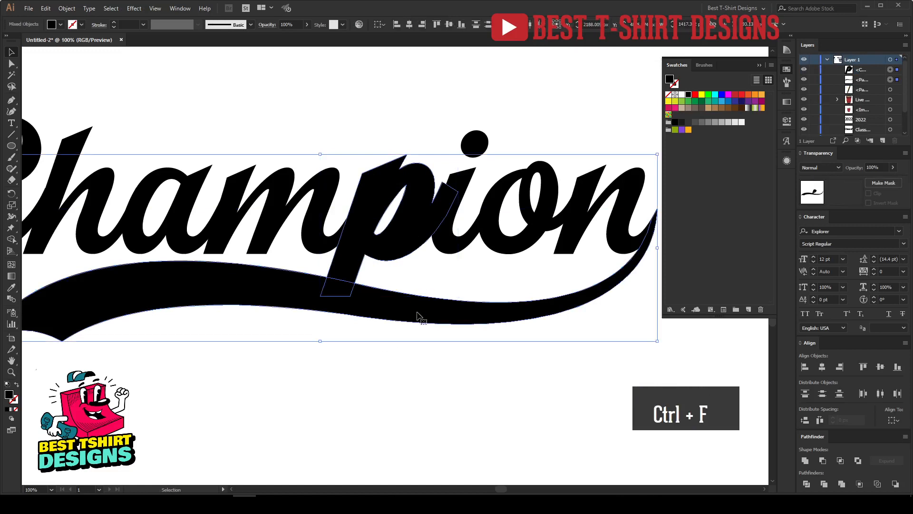
click(822, 461)
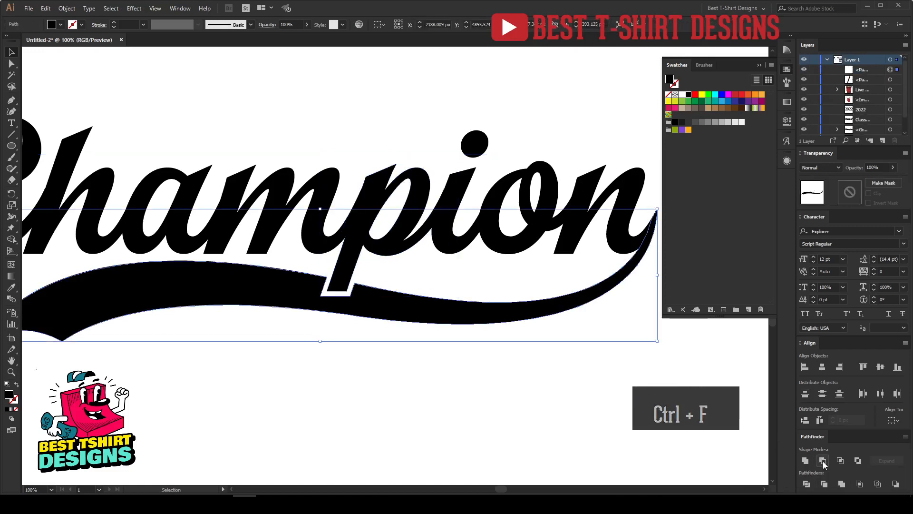
Step: Select the Champion lettering together with its swoosh and group them
scroll(358, 336, down, 2)
drag(91, 216, 552, 398)
key(a)
key(ctrl+g)
key(v)
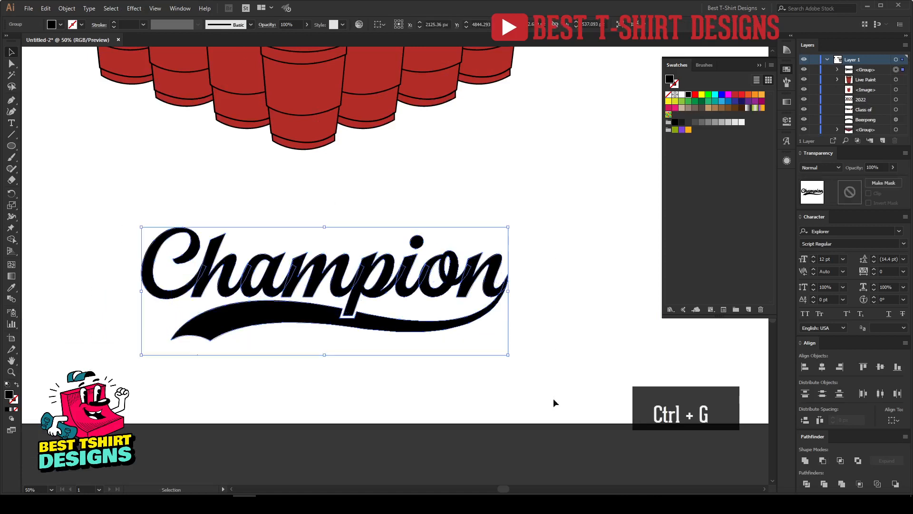
Step: Move the Champion group up between the arched BEERPONG lettering and the cups
scroll(342, 374, down, 3)
scroll(353, 337, up, 2)
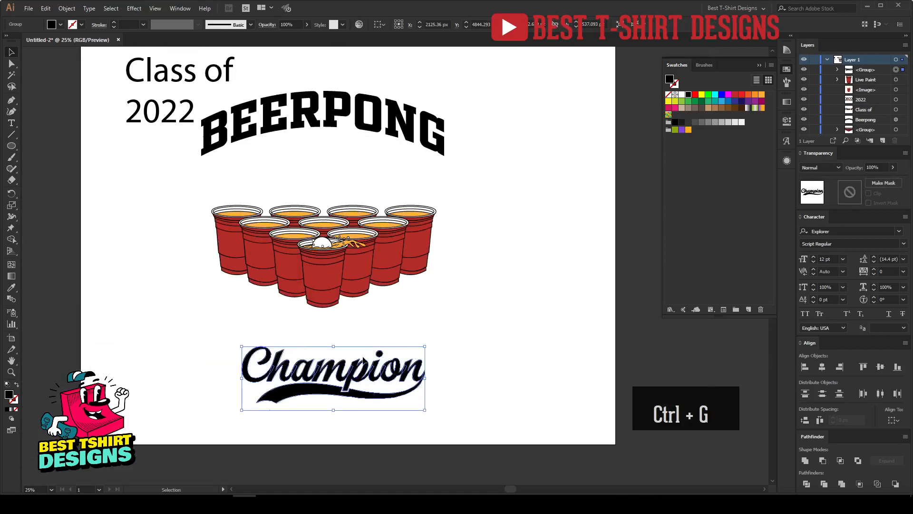
drag(366, 385, 354, 173)
Step: Select the BEERPONG lettering, Champion group and cups together, shift them right and slightly down, and deselect
click(352, 228)
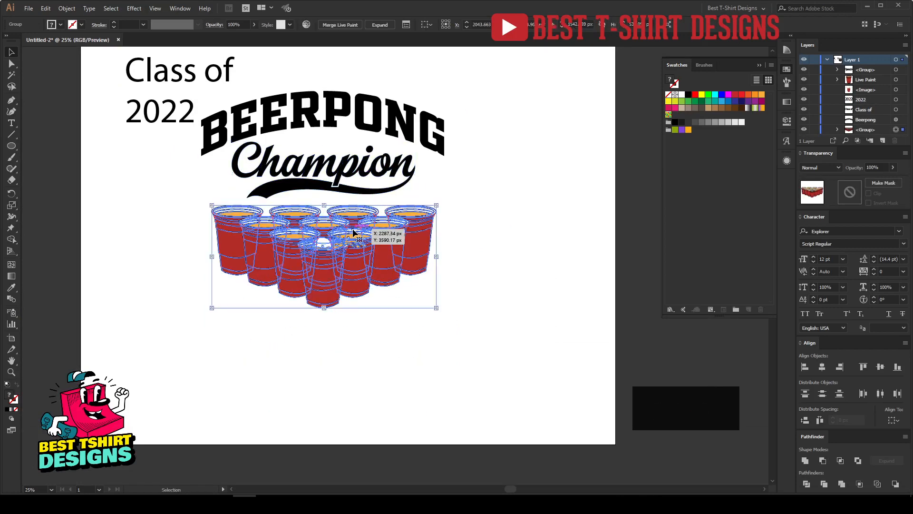
drag(514, 334, 296, 64)
drag(318, 102, 376, 111)
click(373, 25)
click(566, 195)
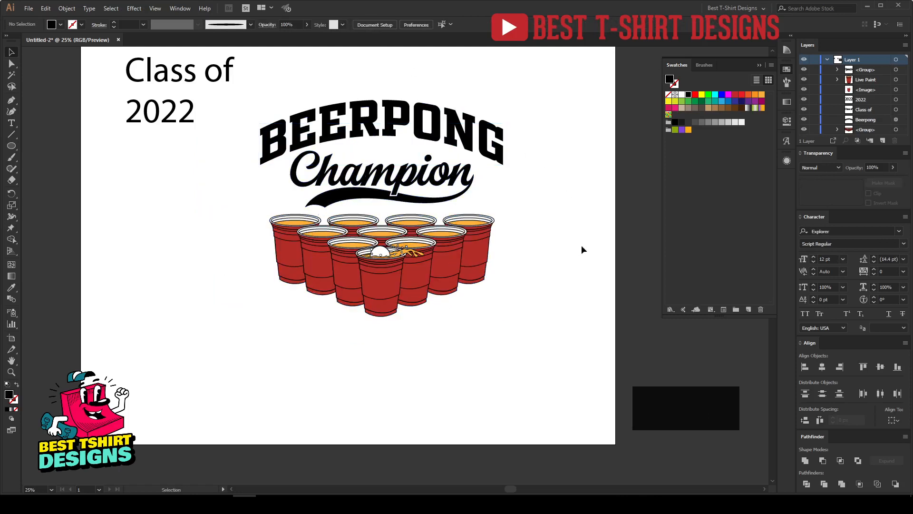
Step: Move the Class of text below the cups and copy the BEERPONG lettering's type style onto it with the Eyedropper
key(space)
drag(535, 289, 511, 282)
scroll(156, 292, up, 3)
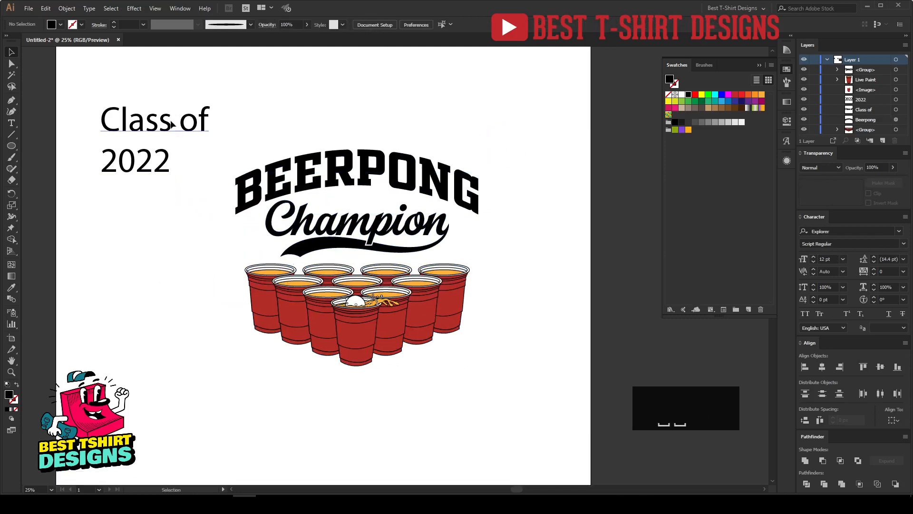
drag(173, 124, 364, 391)
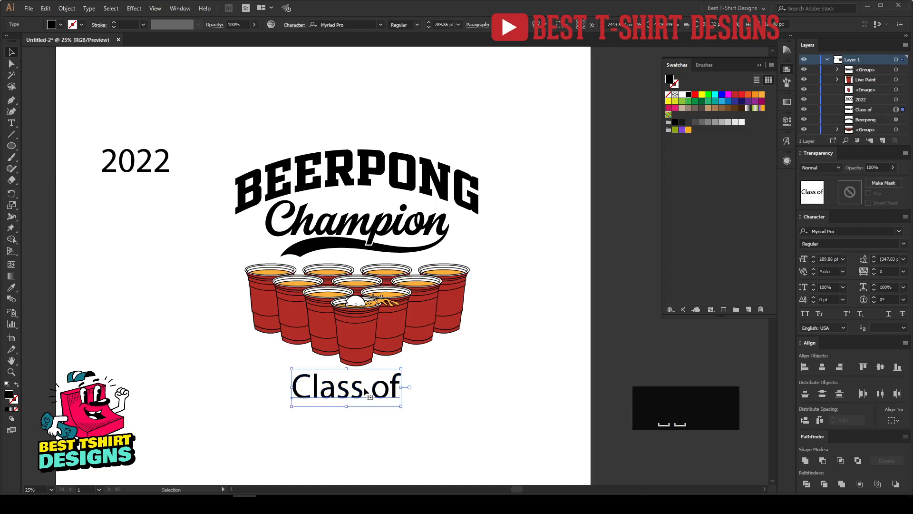
key(i)
click(391, 167)
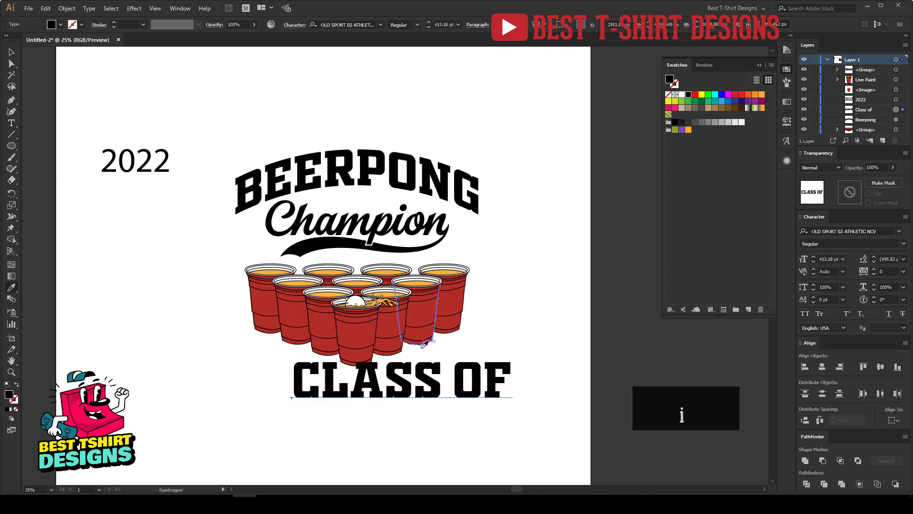
Step: Scale down the CLASS OF text and place it above the right half of BEERPONG, and move the cups down away from Champion
key(v)
drag(513, 384, 476, 110)
drag(376, 339, 379, 386)
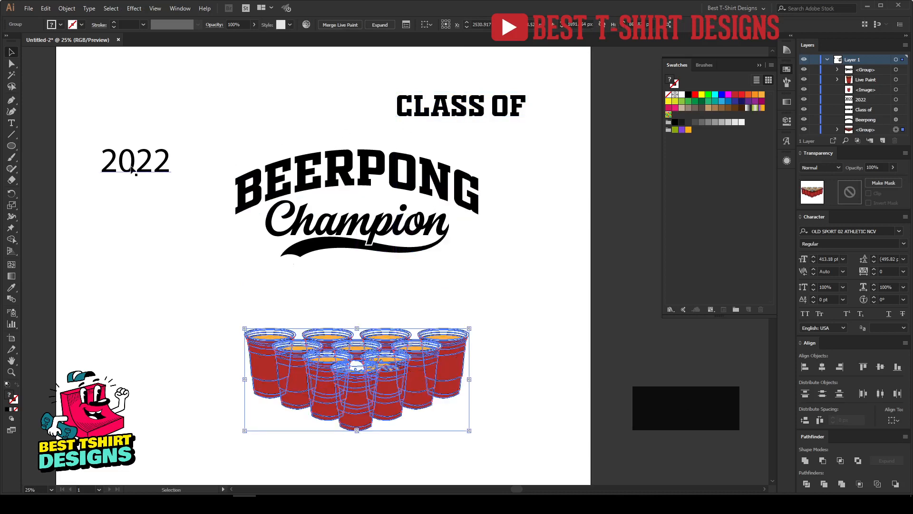